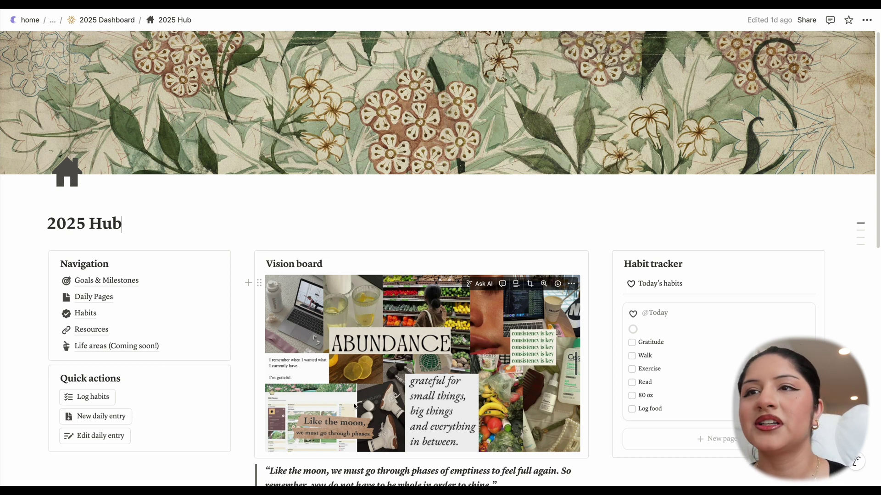
Tick Gratitude under Today's habits, leaving Walk, Exercise, Read, 80 oz and Log food unchecked
scroll(482, 409, "down", 3)
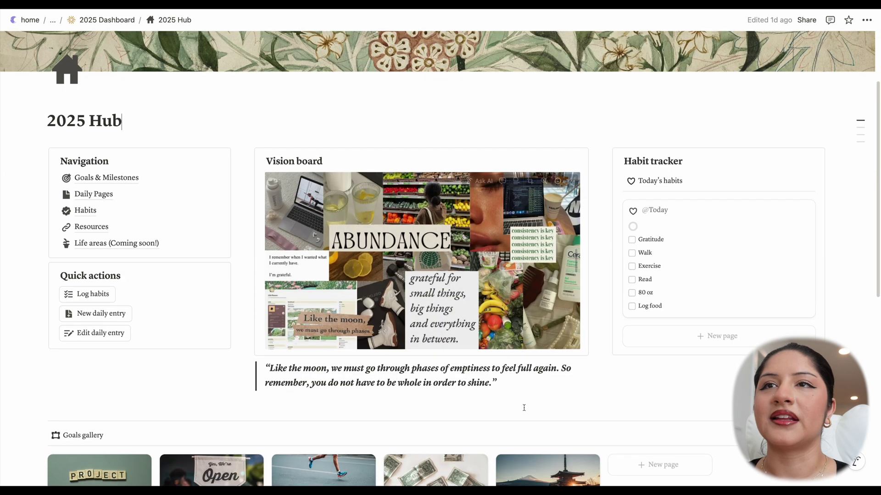
triple_click(391, 370)
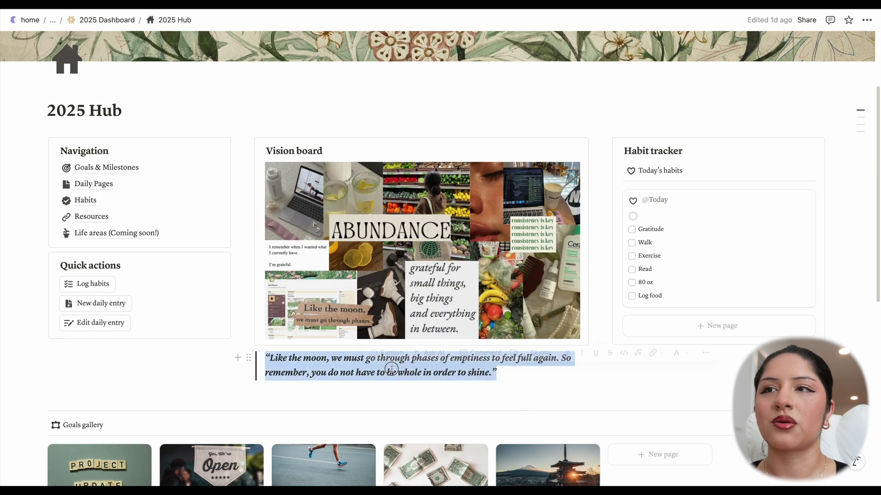
left_click(526, 375)
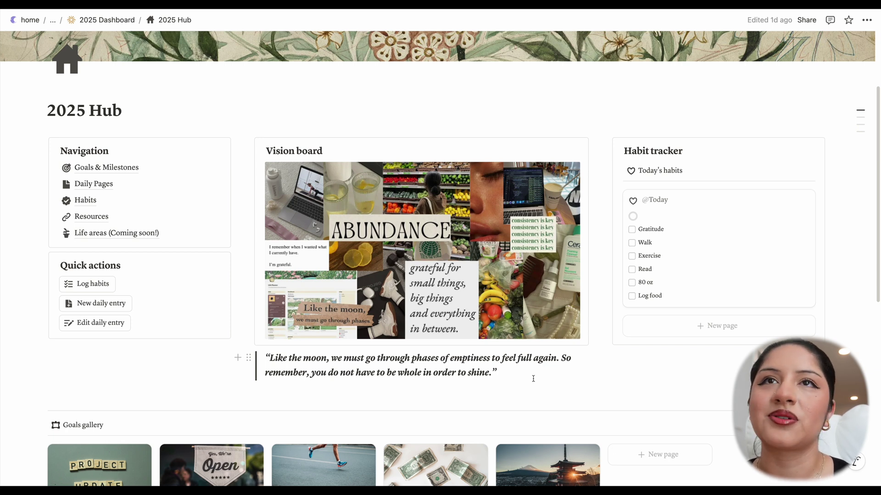
left_click(632, 230)
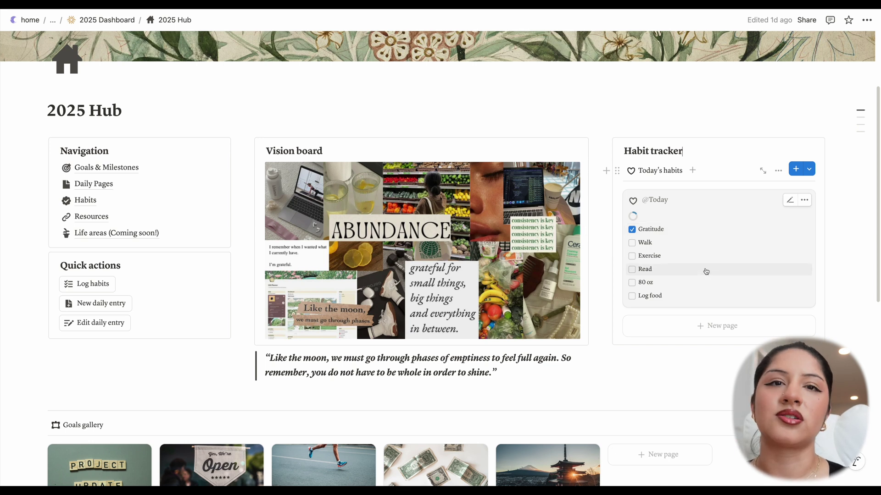
Check the goals table's Status filter, then switch to the Current milestones view
scroll(636, 286, "down", 4)
scroll(635, 286, "down", 2)
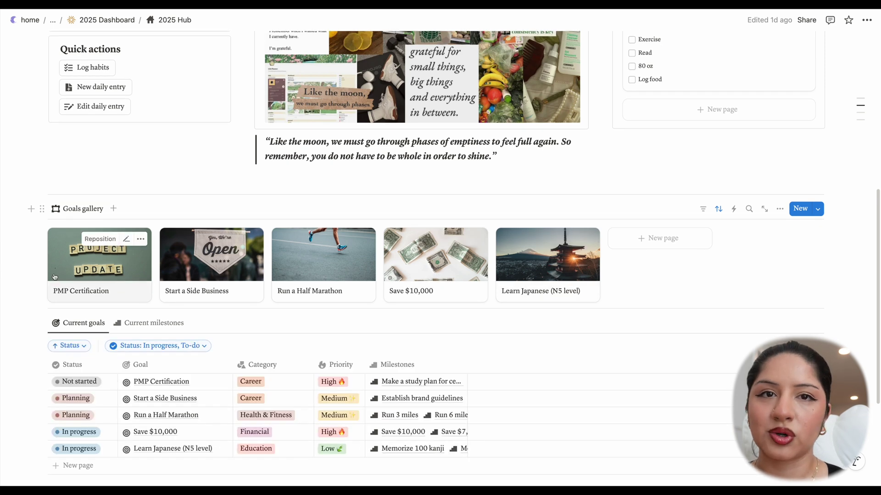
scroll(69, 312, "down", 3)
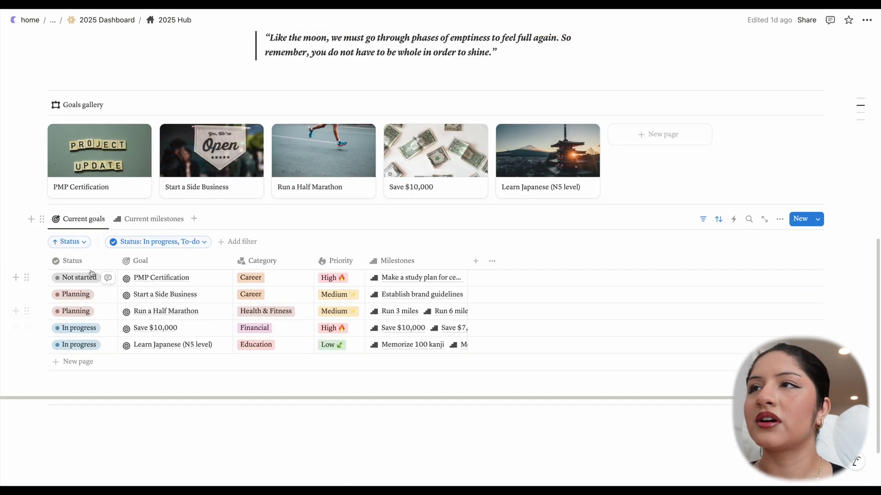
left_click(168, 243)
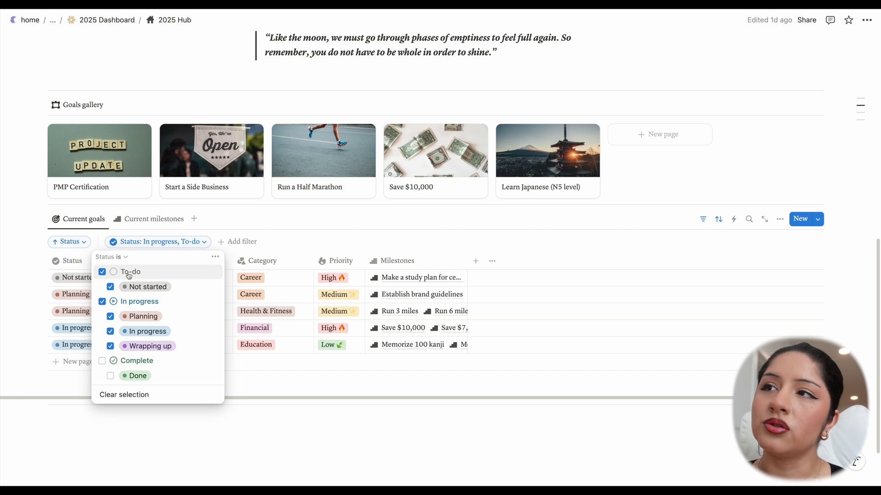
key("Escape")
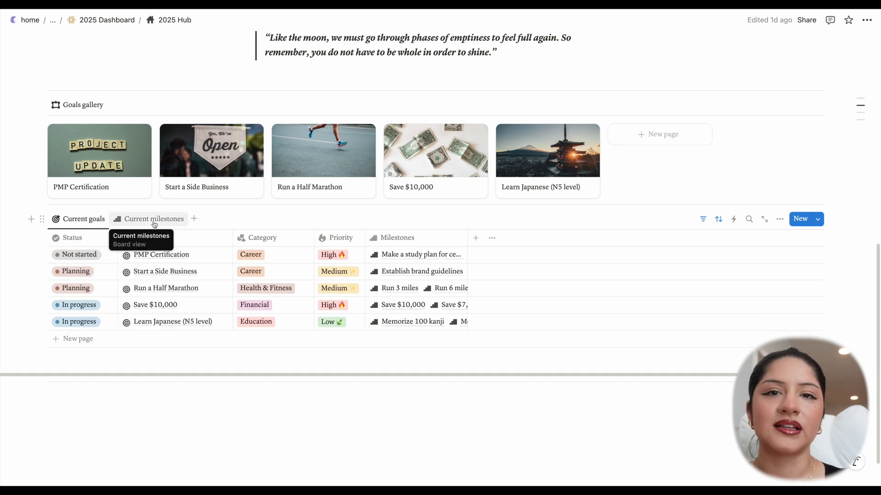
left_click(154, 220)
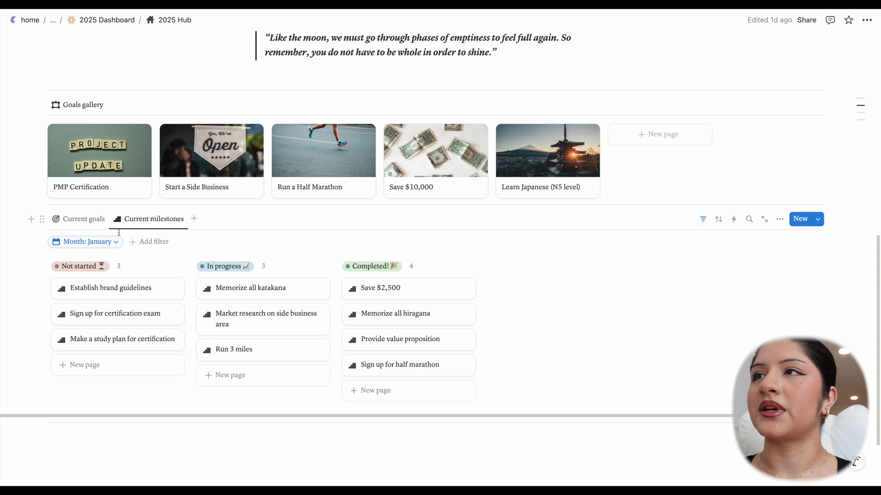
Open the Goals & Milestones page from the Navigation block
scroll(350, 256, "up", 1)
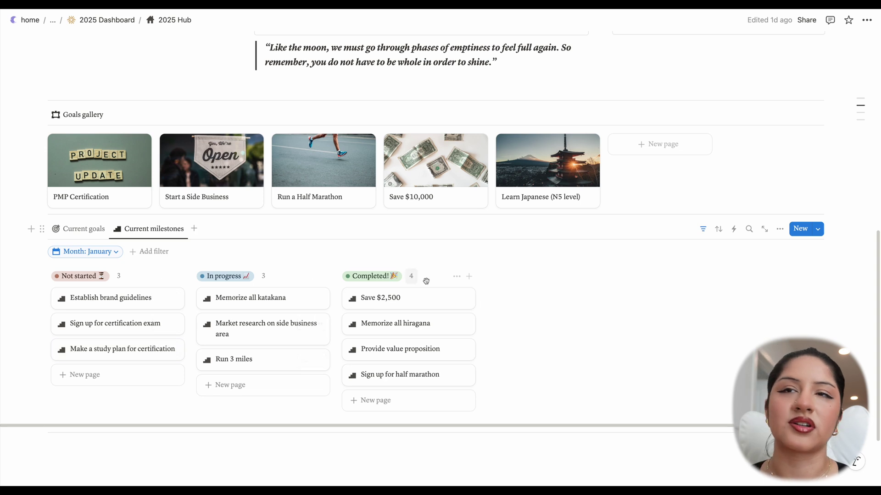
scroll(426, 331, "up", 10)
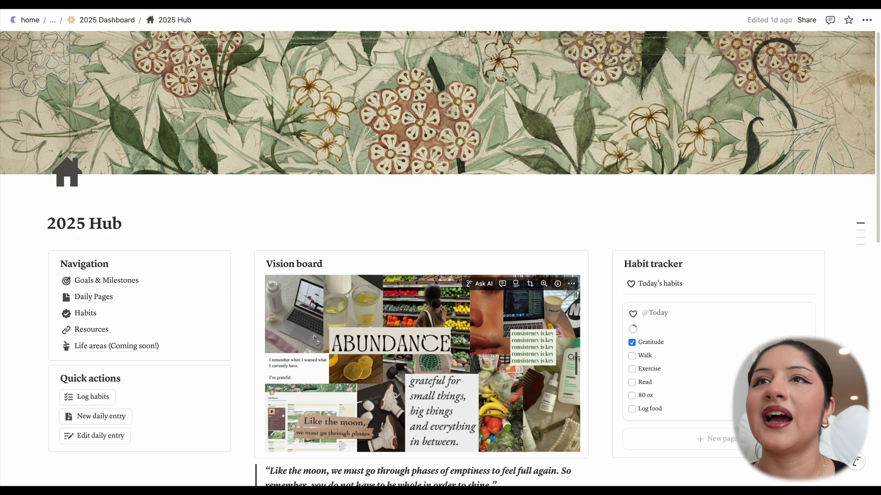
mouse_move(176, 306)
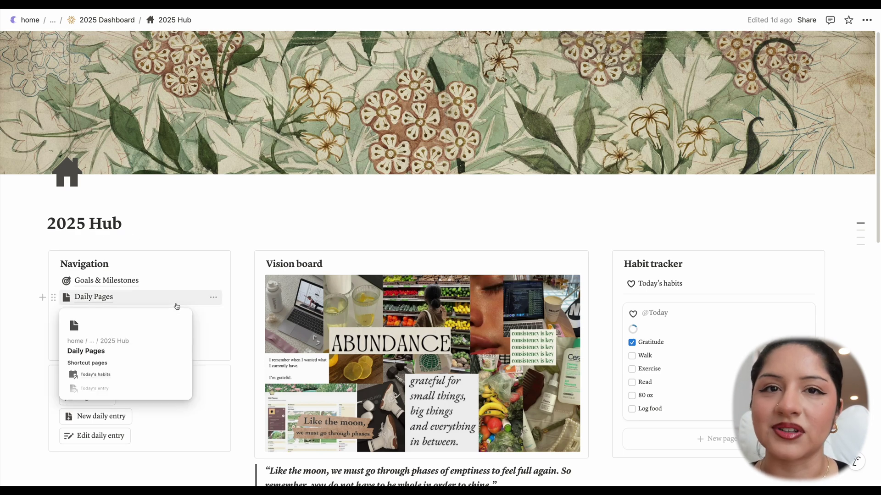
left_click(164, 281)
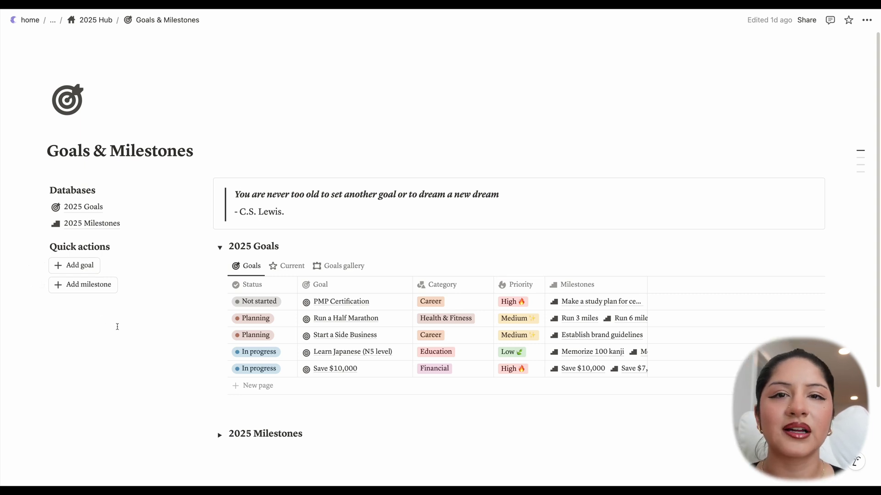
Add six blank goals to the 2025 Goals database
left_click(80, 267)
left_click(80, 267)
left_click(81, 267)
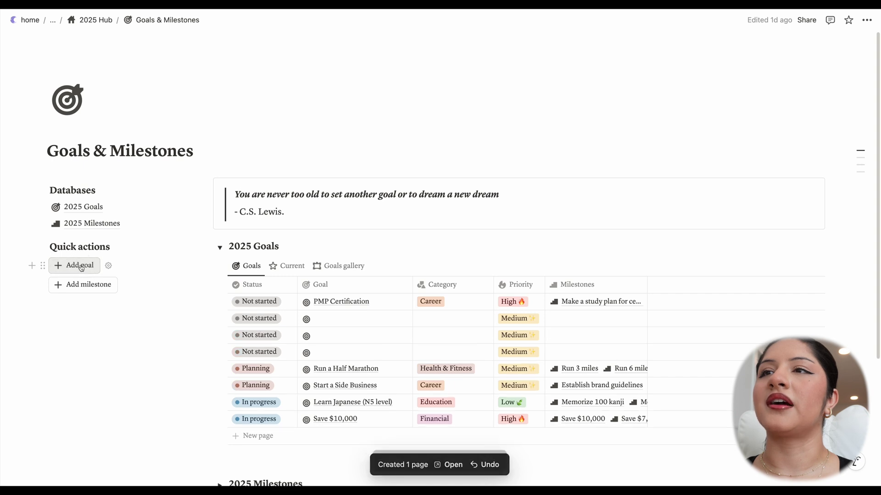
left_click(80, 267)
left_click(81, 268)
left_click(80, 267)
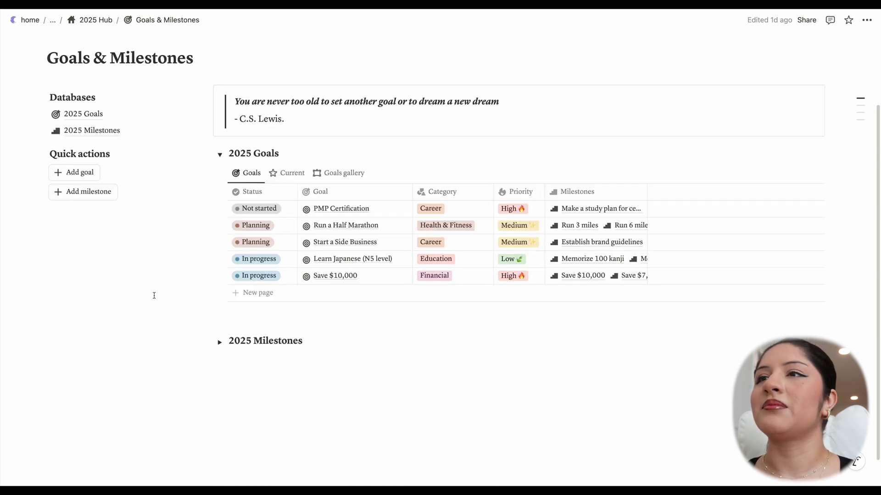
Expand the 2025 Milestones section and show the All view instead of the current month
scroll(154, 295, "down", 1)
left_click(219, 309)
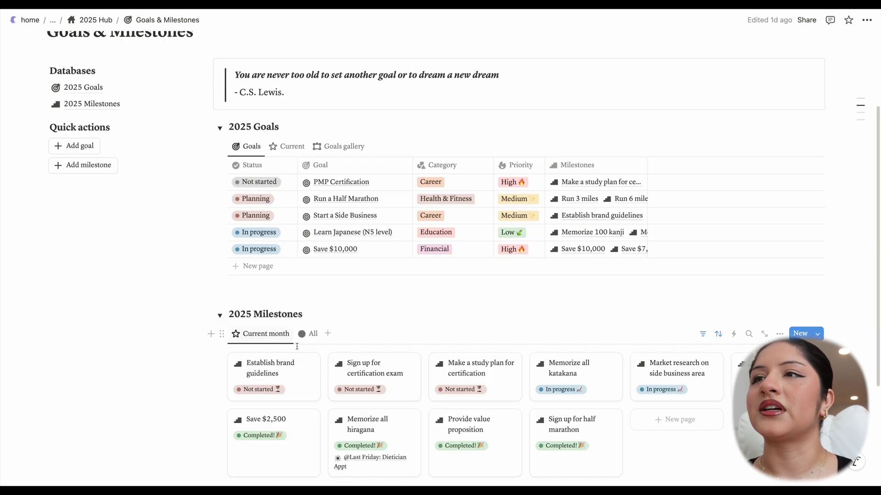
left_click(310, 334)
Add five blank milestones to the 2025 Milestones list
scroll(275, 276, "down", 3)
left_click(98, 41)
left_click(99, 41)
left_click(99, 42)
left_click(99, 41)
left_click(98, 42)
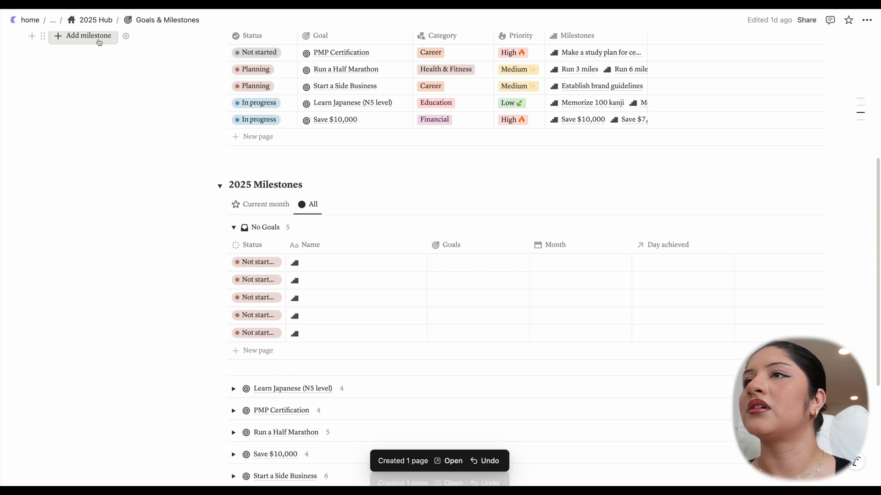
left_click(98, 42)
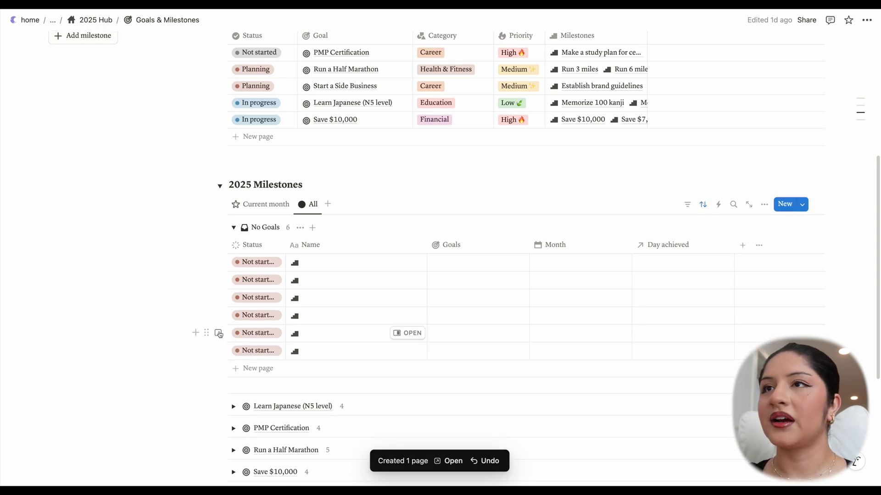
scroll(352, 327, "up", 5)
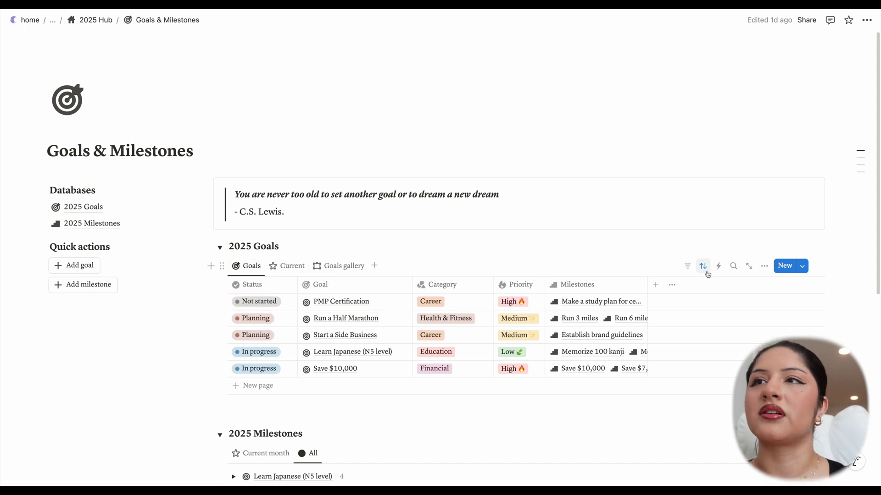
Check the goals sort and PMP Certification's linked milestones, then show goals as a gallery
left_click(703, 267)
left_click(479, 347)
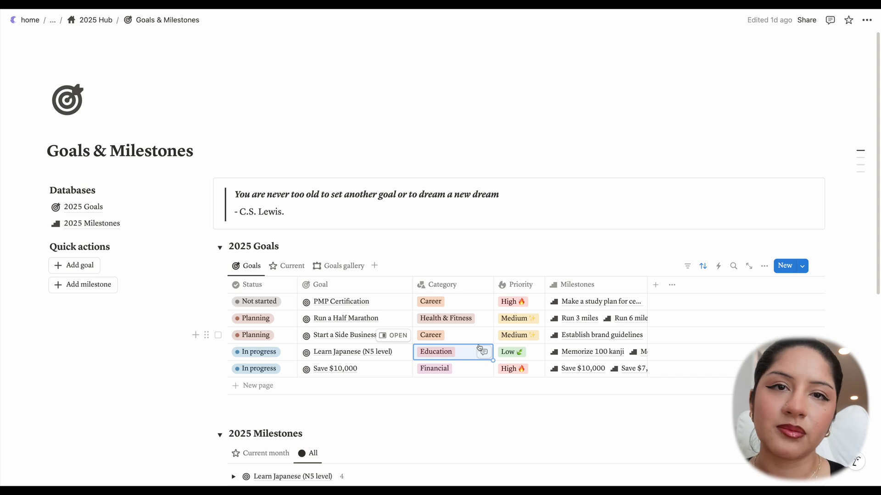
scroll(373, 317, "down", 3)
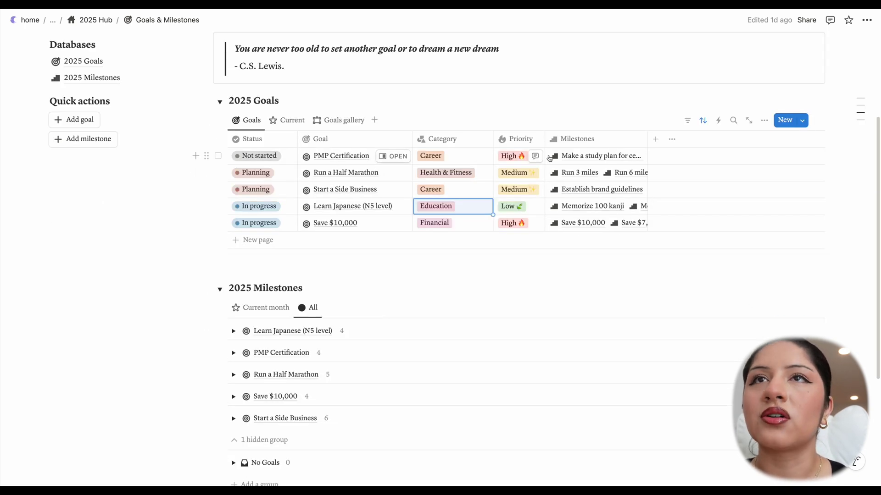
left_click(572, 157)
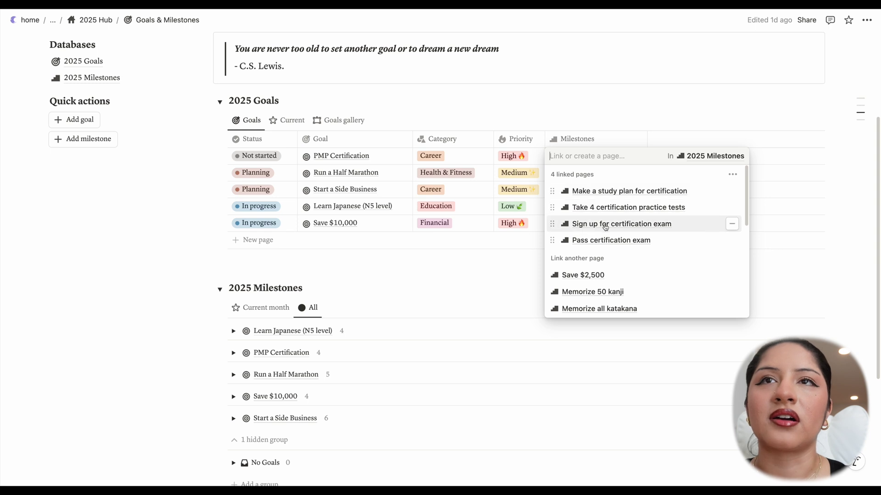
key("Escape")
scroll(581, 203, "up", 1)
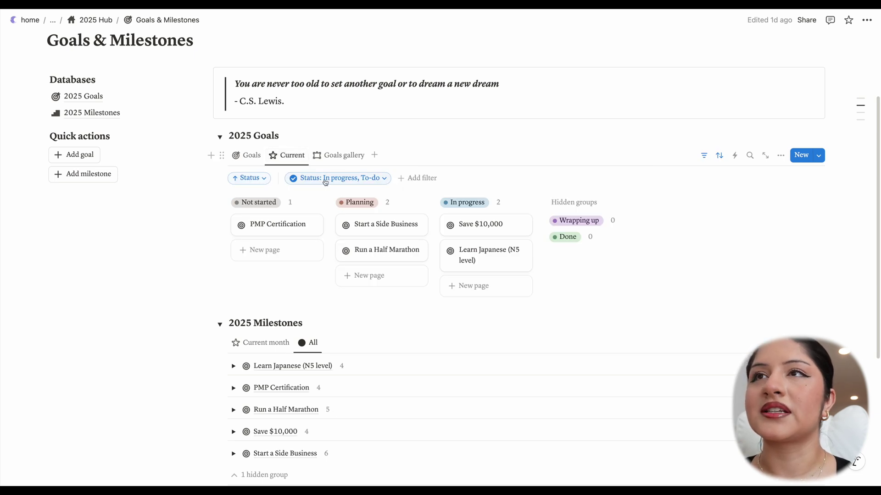
left_click(345, 160)
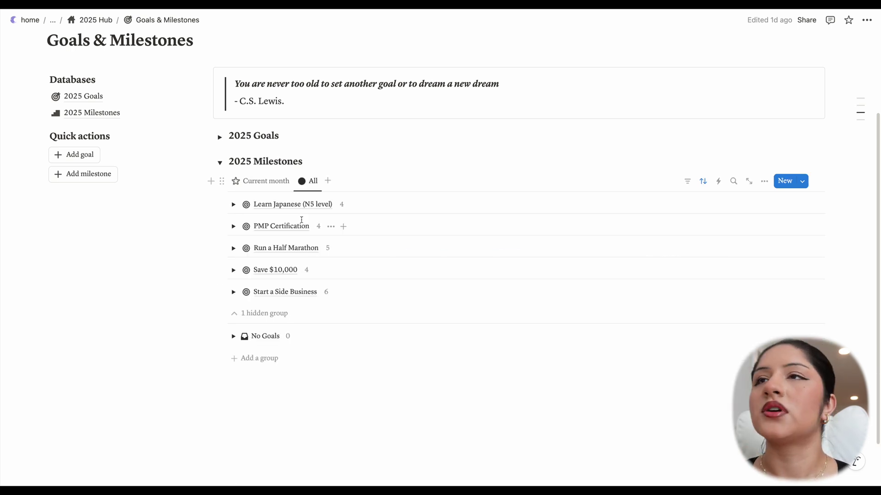
Show the current month's milestones and look over the January filter's month choices
left_click(266, 181)
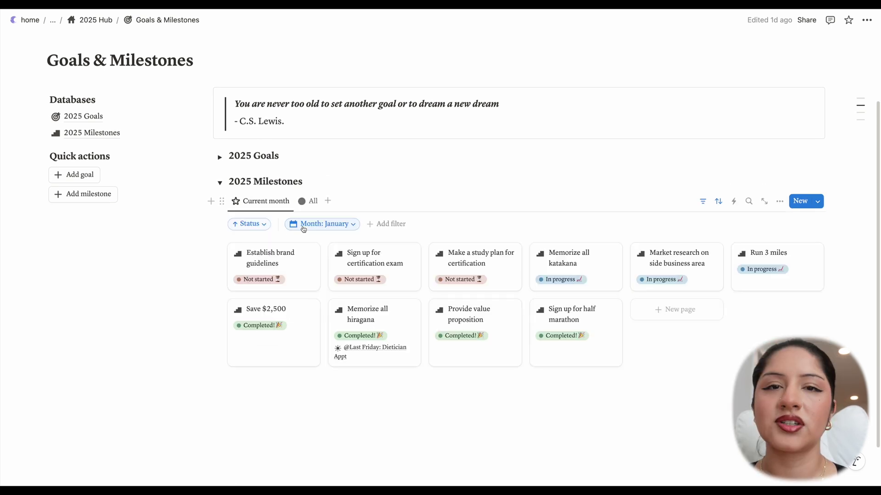
left_click(321, 224)
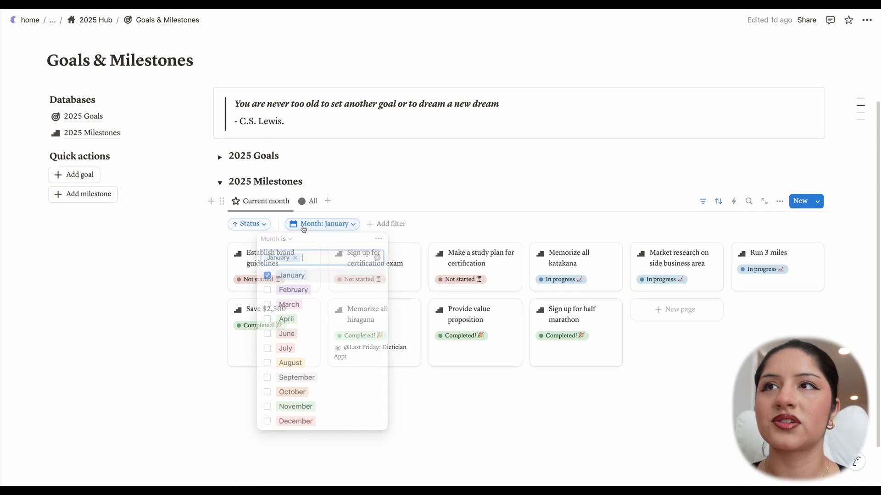
left_click(334, 224)
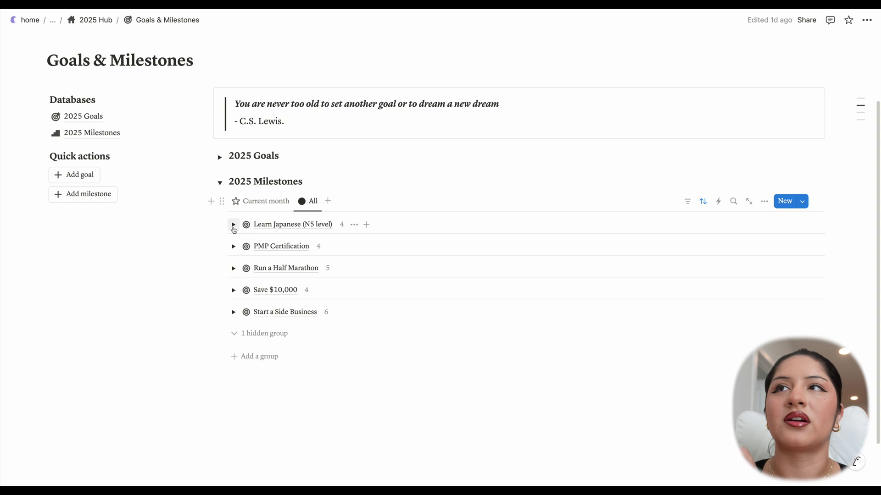
Expand Learn Japanese (N5 level), inspect its Month and Day achieved cells, and return to the 2025 Hub
left_click(233, 224)
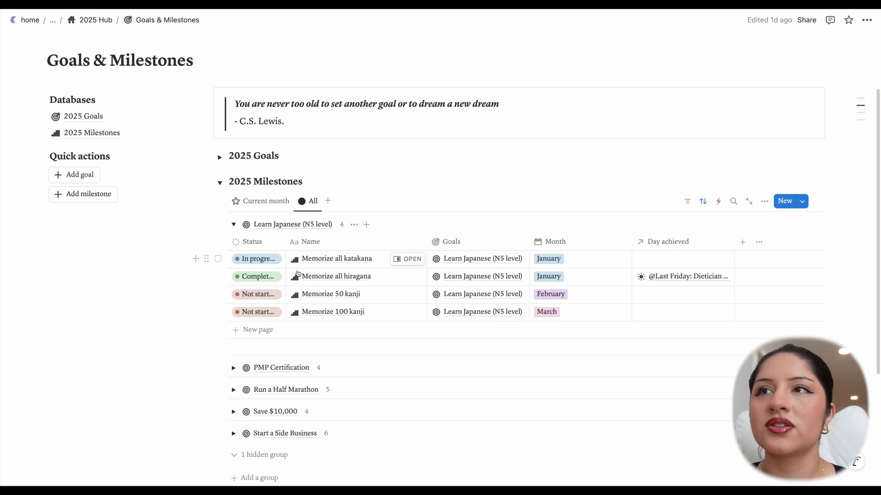
left_click(573, 260)
left_click(469, 330)
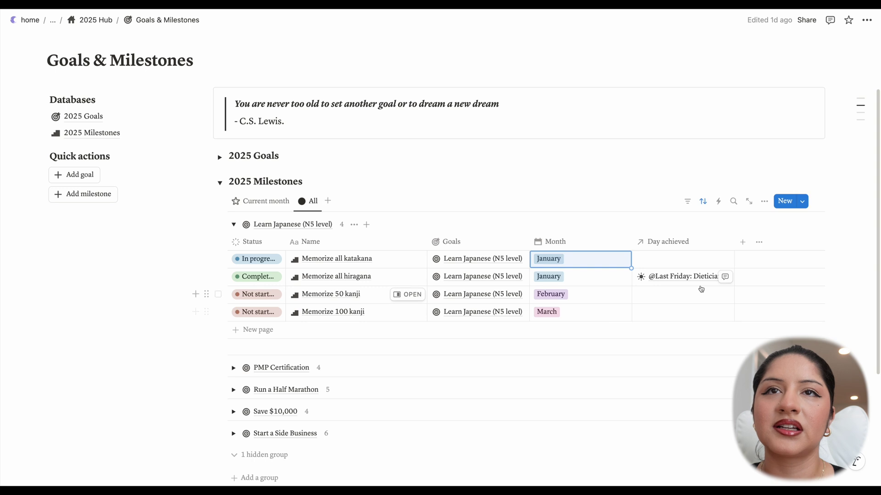
left_click(678, 296)
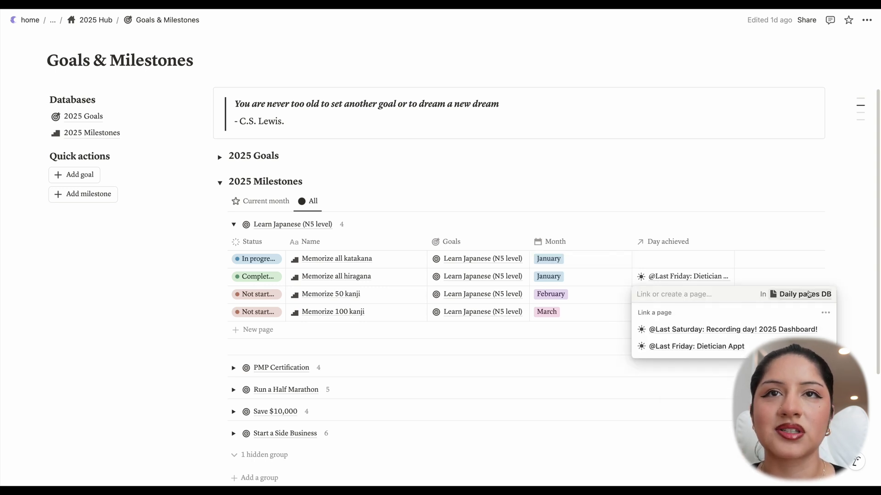
key("Escape")
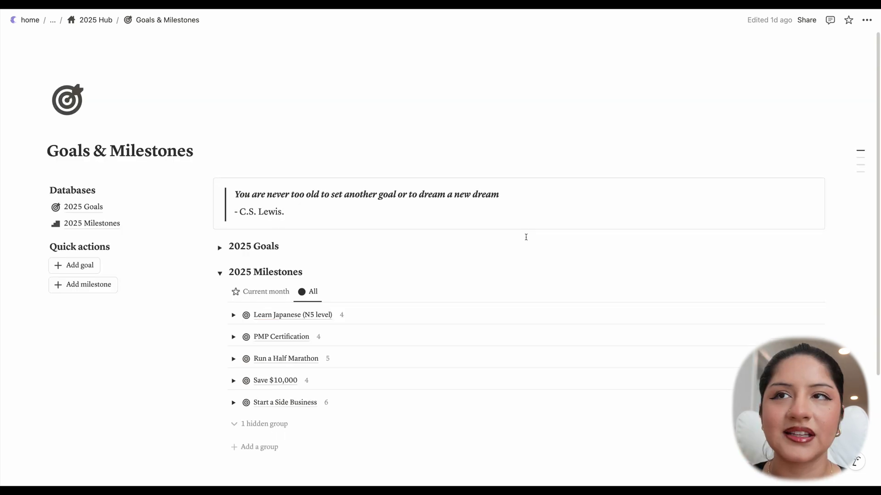
left_click(103, 22)
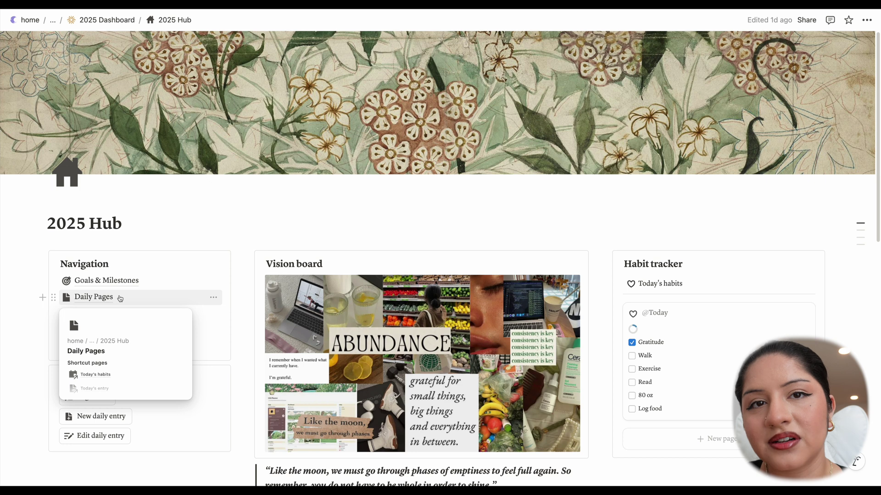
Open Daily Pages from the 2025 Hub's Navigation block
left_click(118, 297)
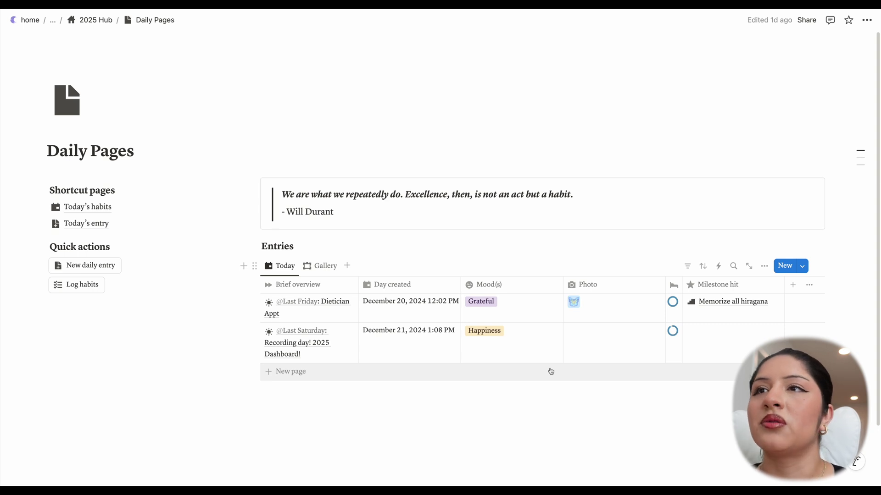
left_click(103, 270)
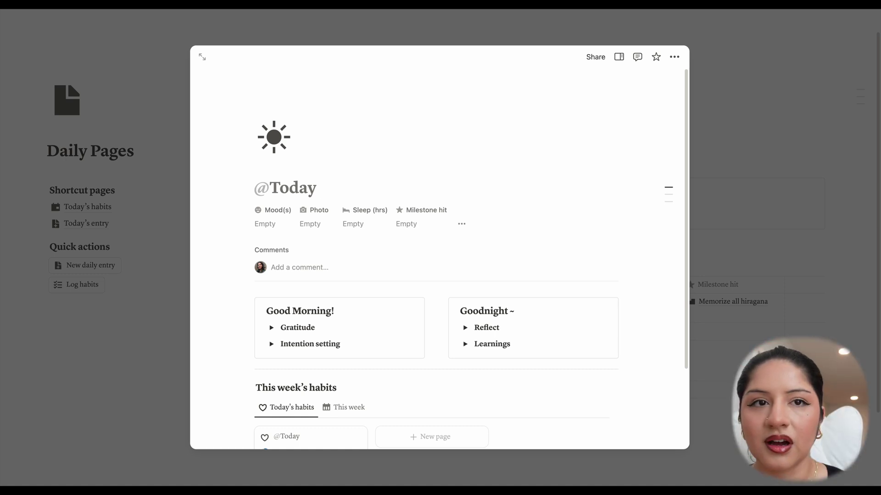
Title the new daily entry ': Parents visiting!'
type(":")
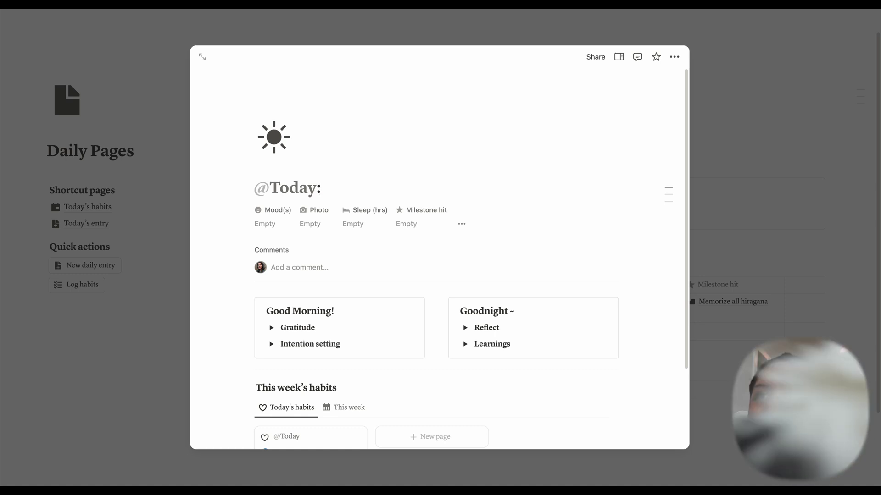
type(" Parents ")
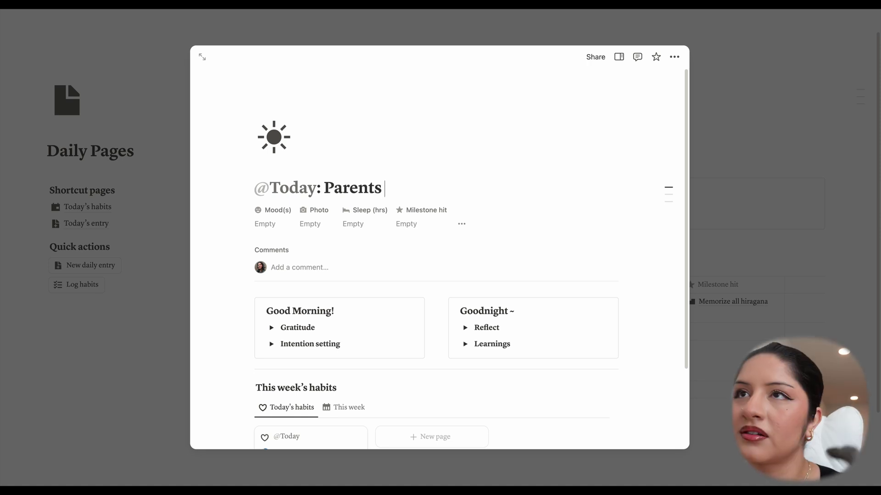
type("visiting!")
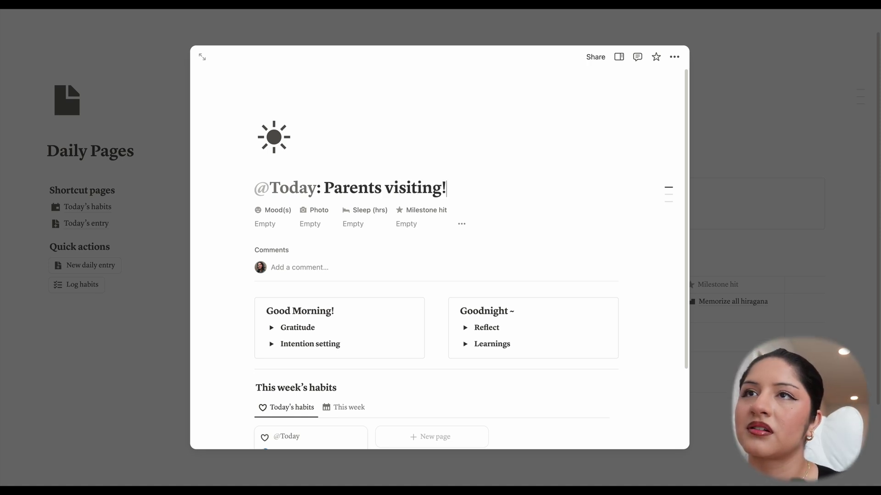
Set the entry's moods to Grateful, Love and Happiness
left_click(268, 227)
left_click(290, 259)
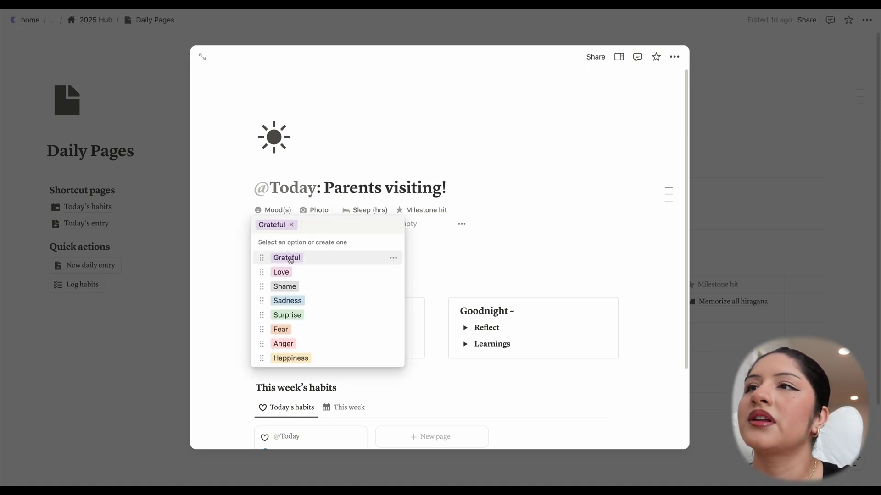
left_click(281, 272)
key("Escape")
left_click(274, 225)
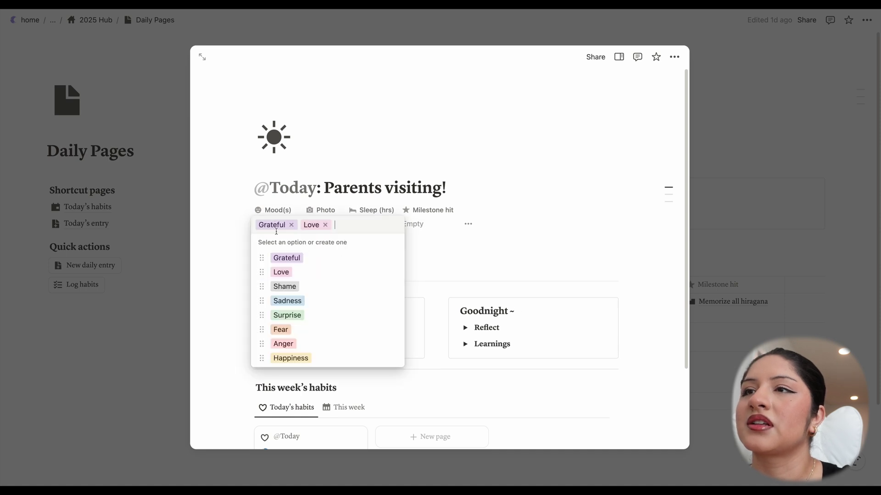
left_click(290, 358)
key("Escape")
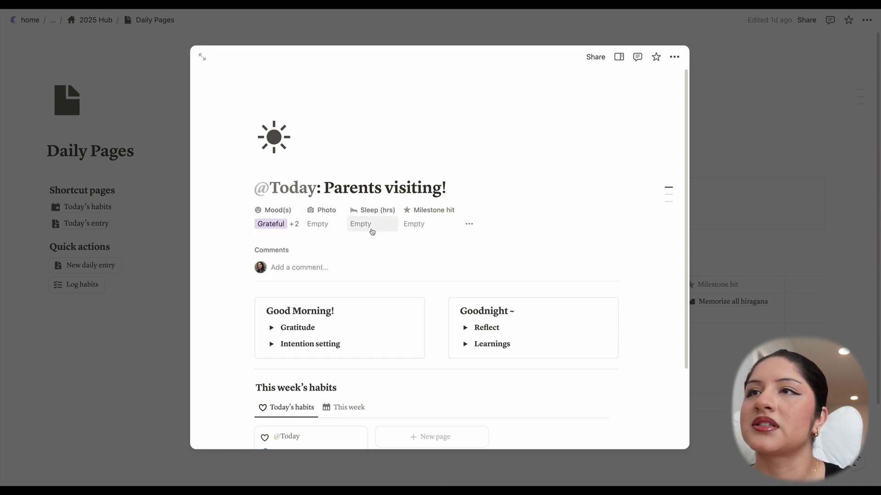
Enter 8 in Sleep (hrs) and open the entry as a full page
left_click(382, 225)
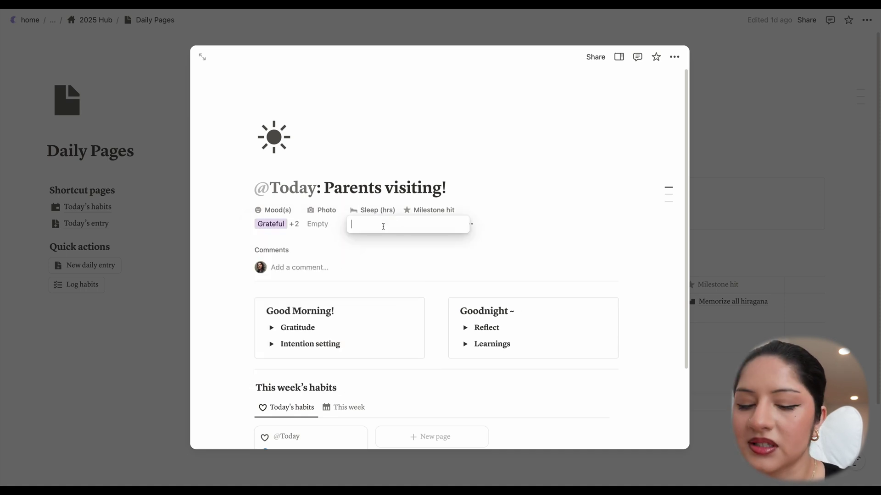
type("8")
key("Return")
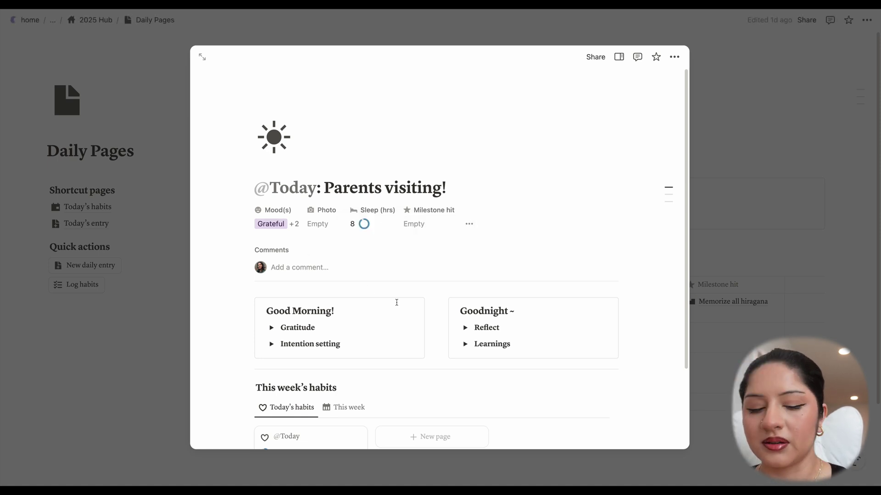
key("ctrl+Return")
left_click(322, 289)
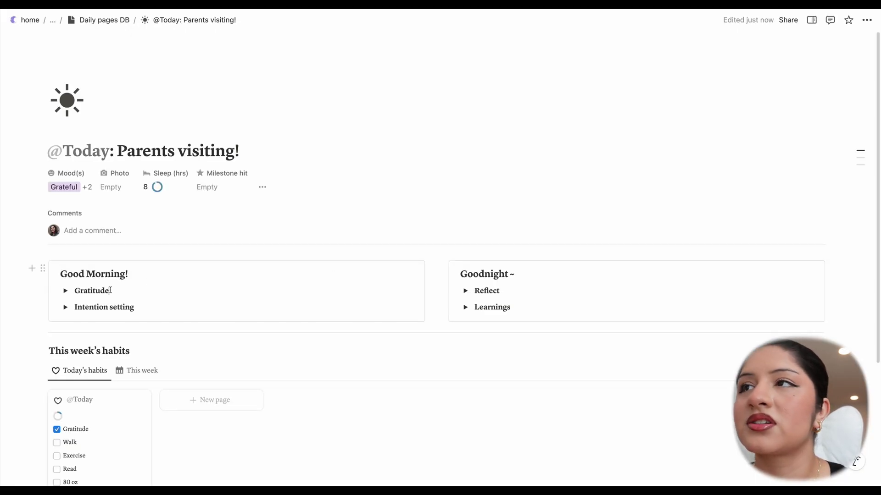
Expand, then collapse again, the Gratitude, Intention setting, Reflect and Learnings prompt sections
left_click(65, 291)
left_click(66, 373)
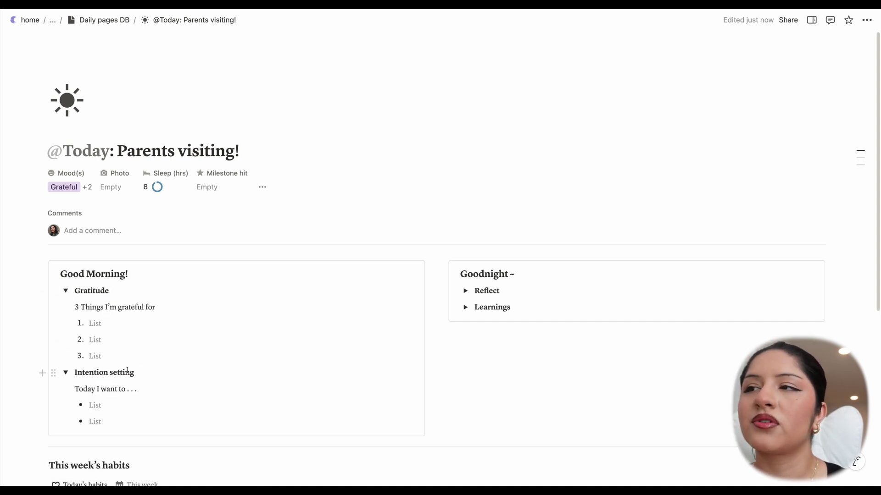
left_click(465, 291)
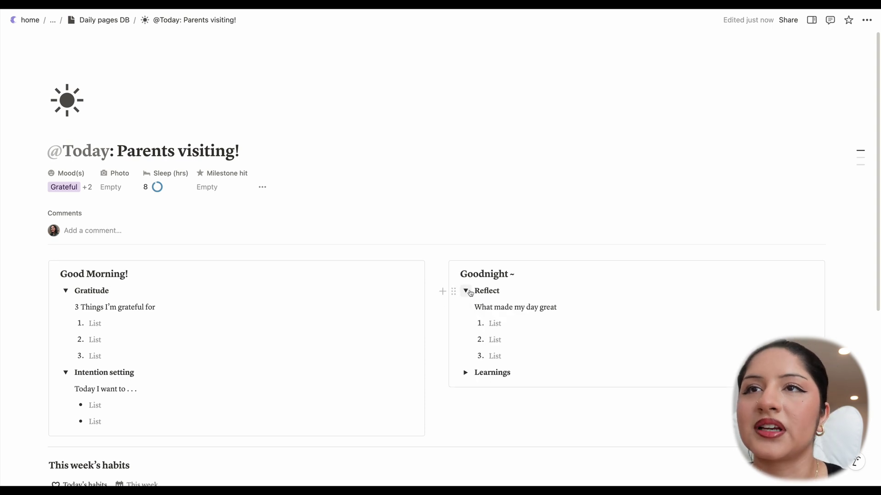
left_click(466, 372)
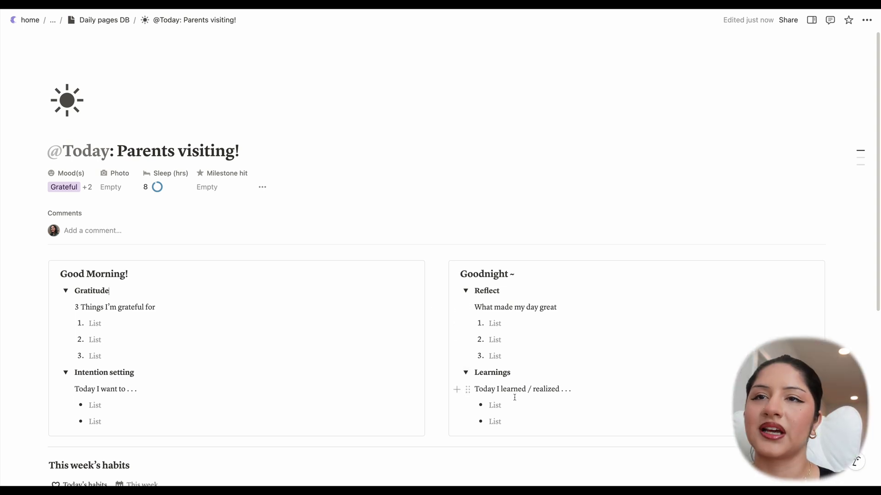
left_click(465, 372)
left_click(465, 291)
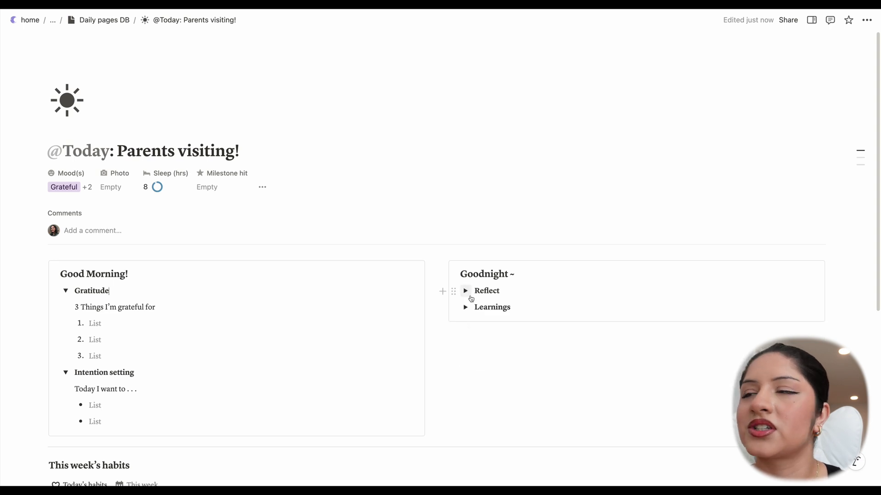
left_click(66, 291)
left_click(66, 308)
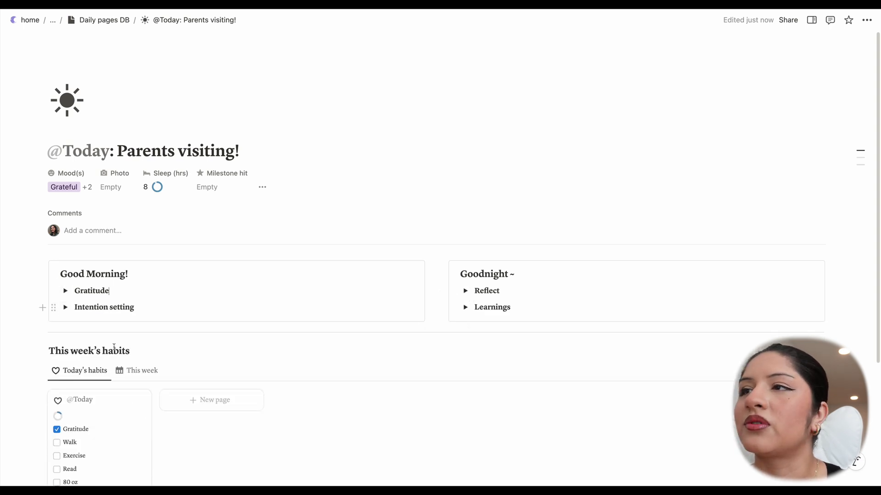
Switch the habits view to This week, then back to Today's habits
scroll(307, 366, "down", 4)
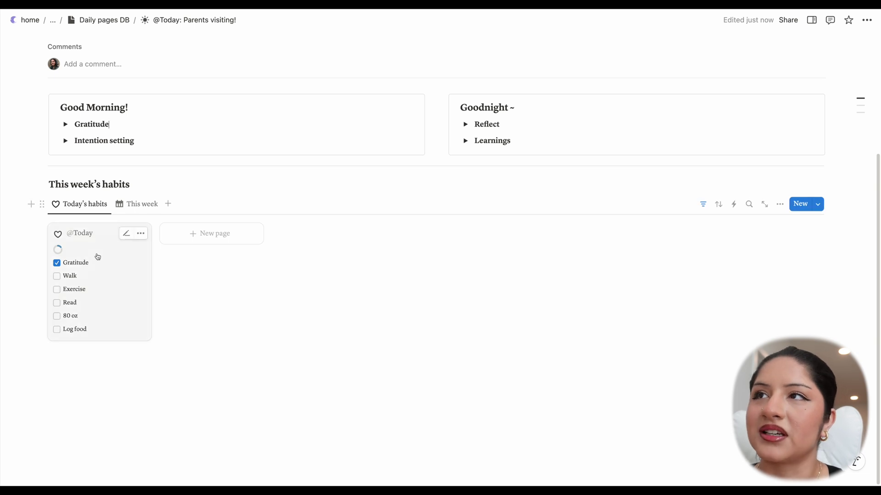
left_click(138, 204)
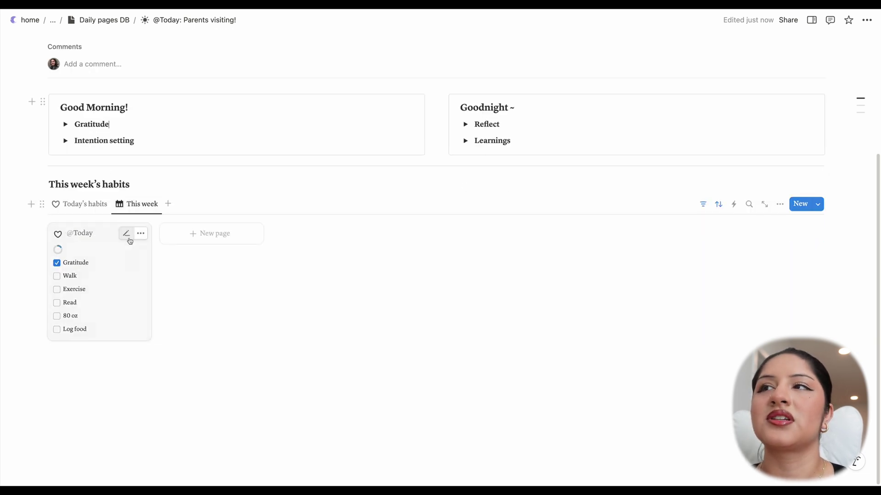
left_click(87, 208)
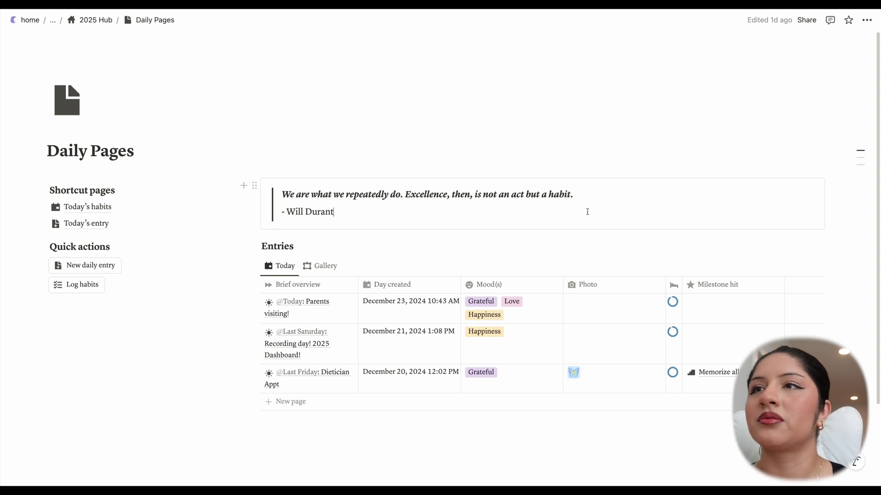
Show the Entries database as gallery cards, then return to the 2025 Hub via the breadcrumb
left_click(318, 268)
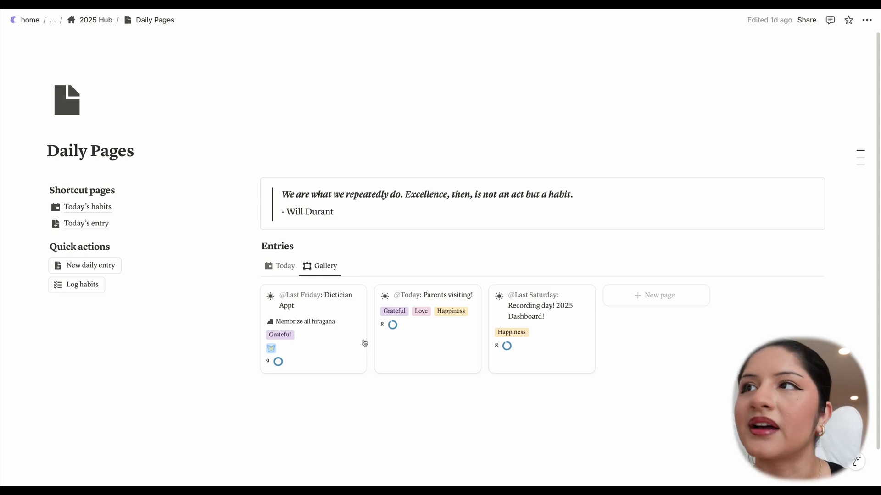
left_click(95, 20)
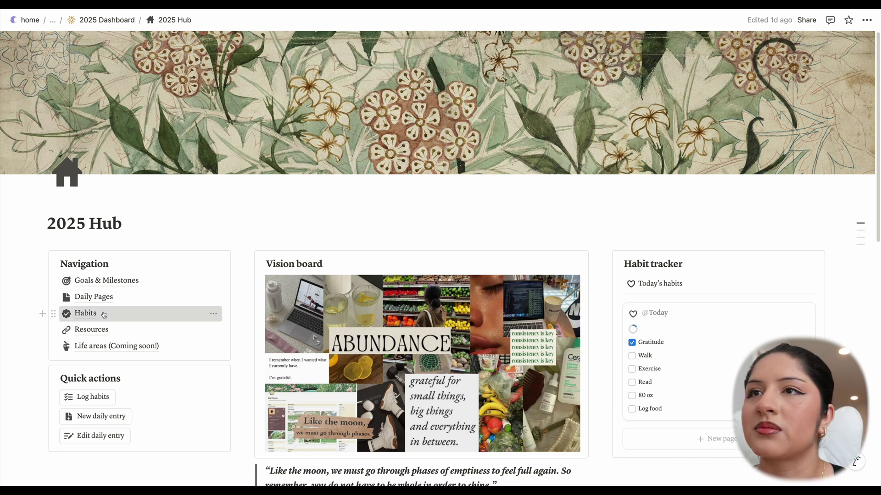
Open the Habits page and click into the 'My ideal self is someone who...' callout
left_click(85, 314)
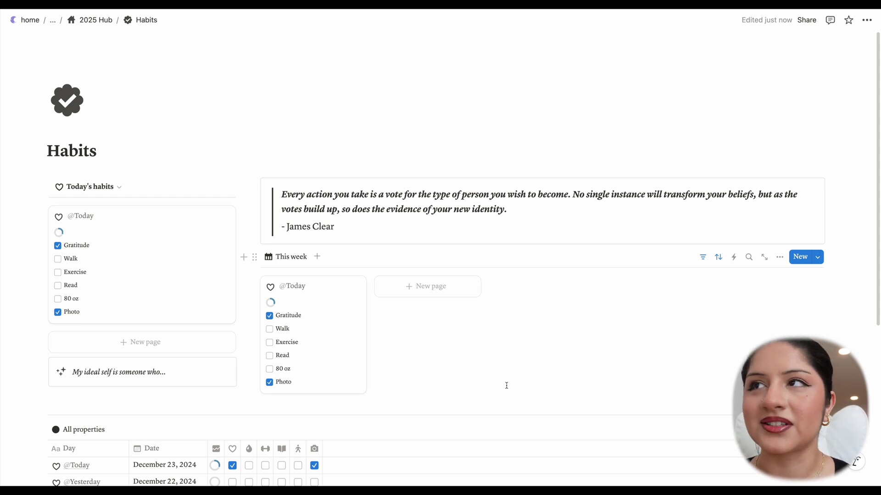
left_click(209, 378)
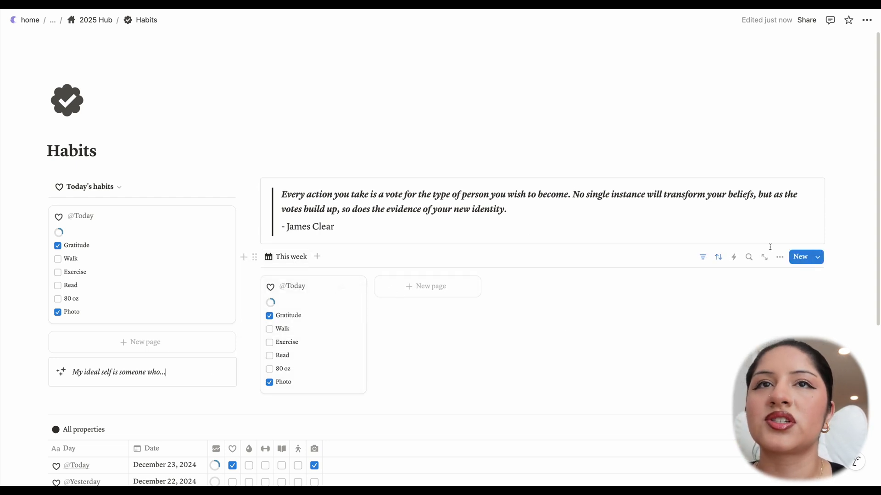
Inspect the This week view's rules: a date filter for this week and a descending Date sort
left_click(705, 258)
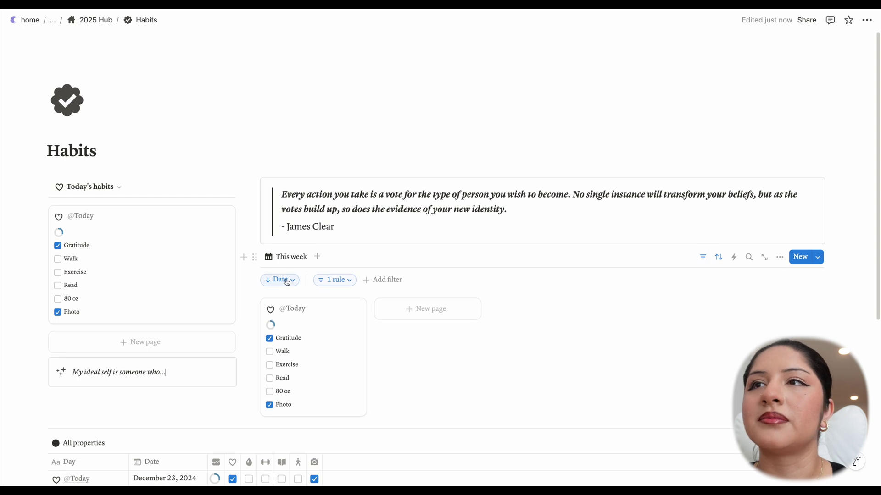
left_click(333, 280)
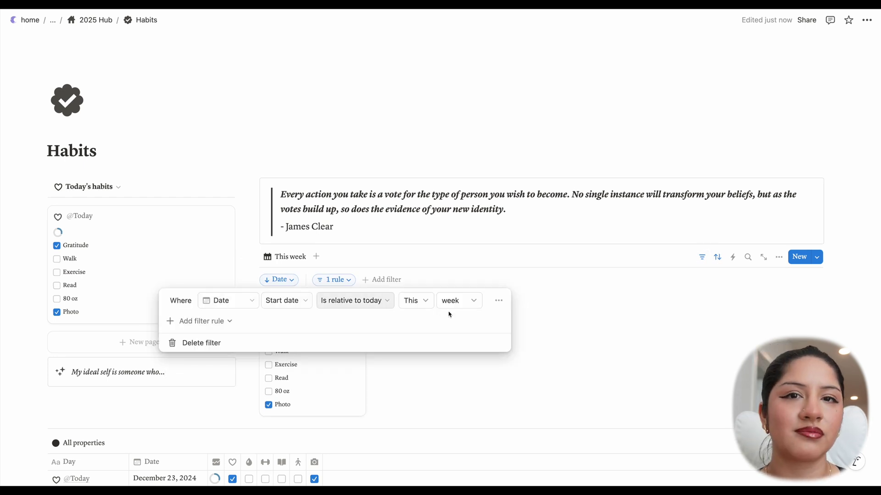
key("Escape")
left_click(283, 280)
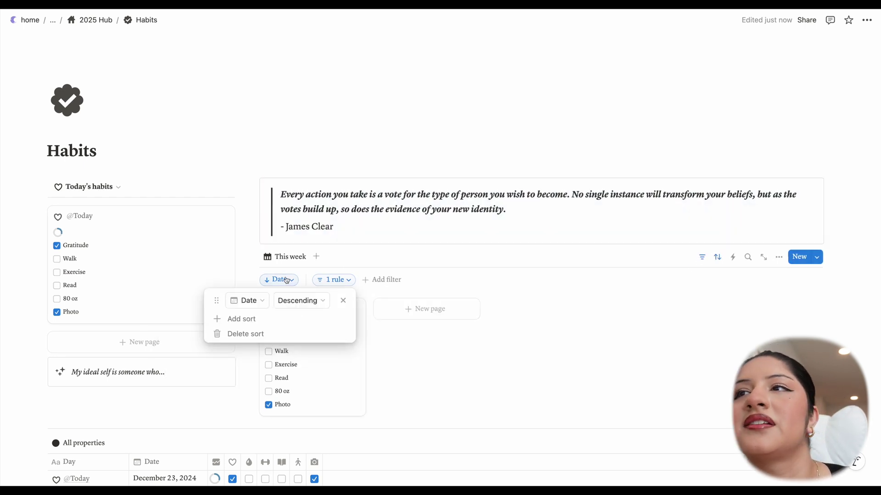
left_click(427, 297)
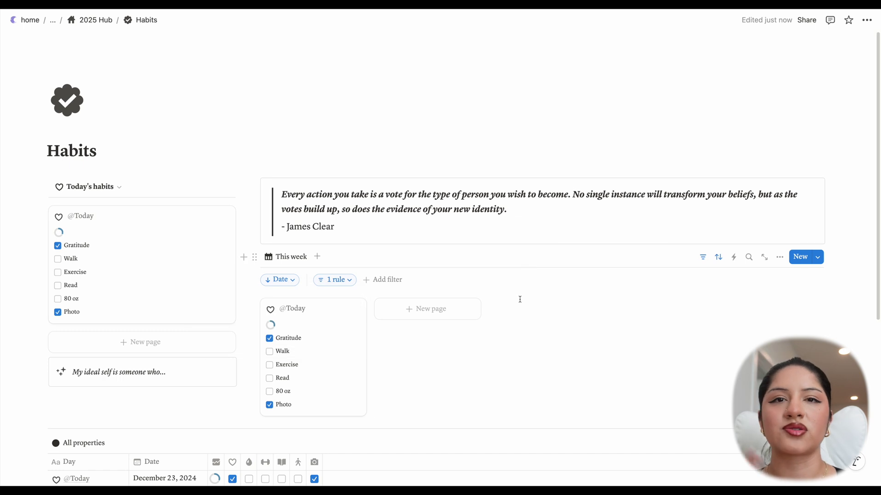
Scroll through the weekly habits list, then return to the 2025 Hub dashboard
scroll(520, 300, "down", 5)
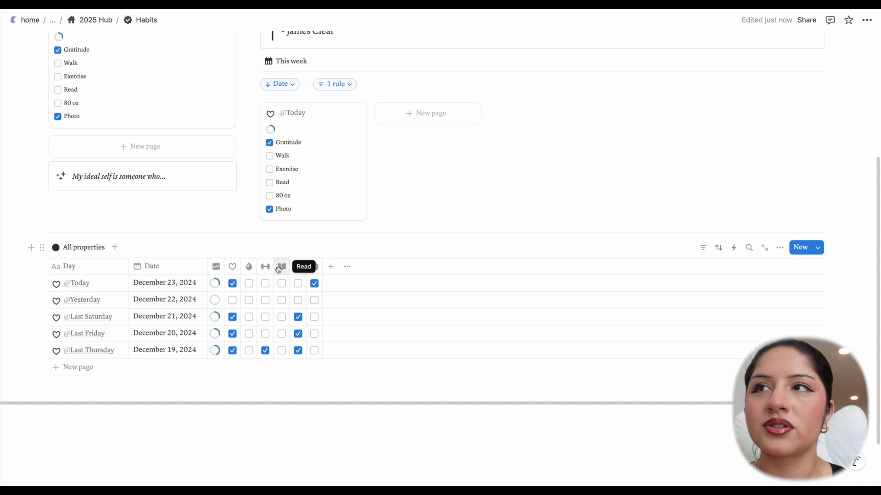
scroll(275, 271, "down", 2)
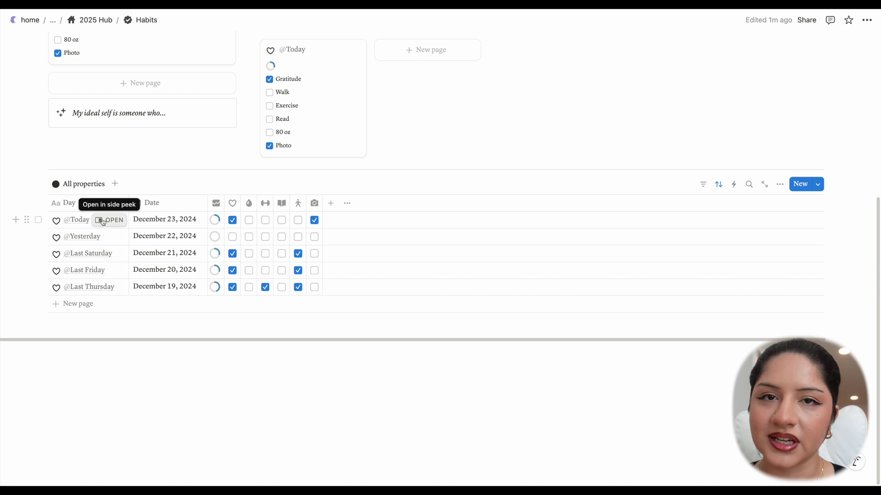
scroll(196, 252, "up", 5)
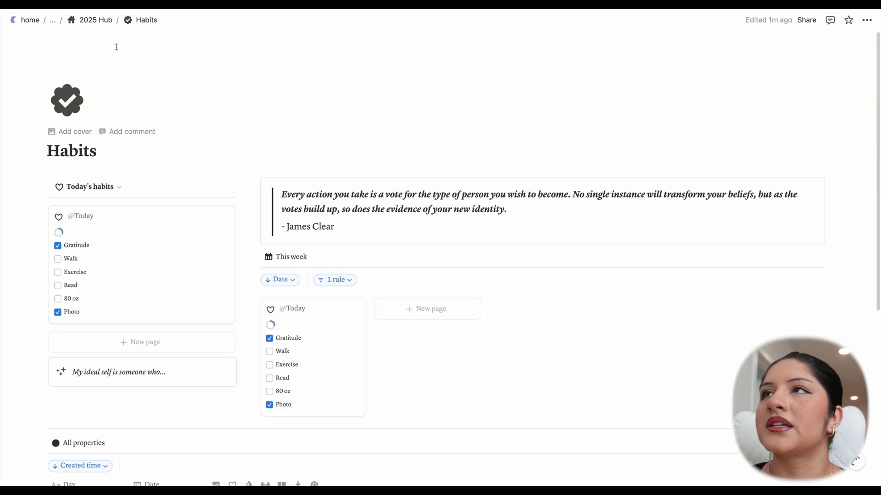
left_click(109, 20)
Open the Resources database, add an empty text block, then select and deselect all six rows
left_click(136, 332)
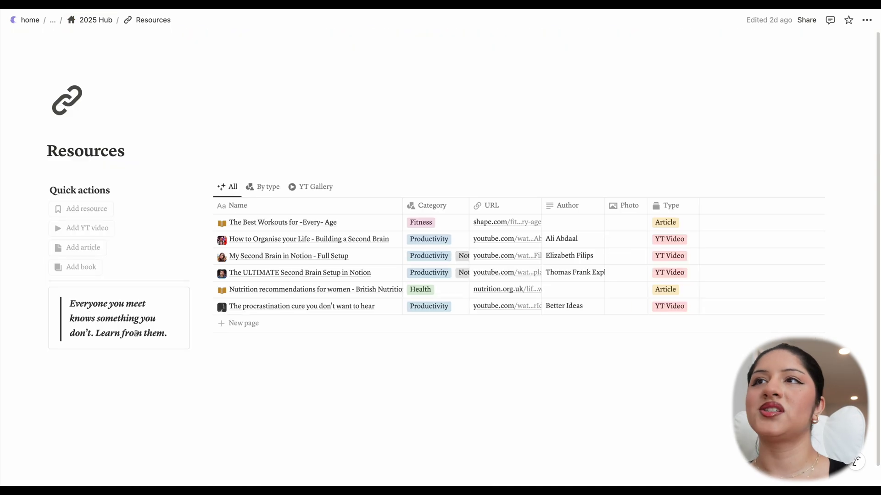
left_click(470, 450)
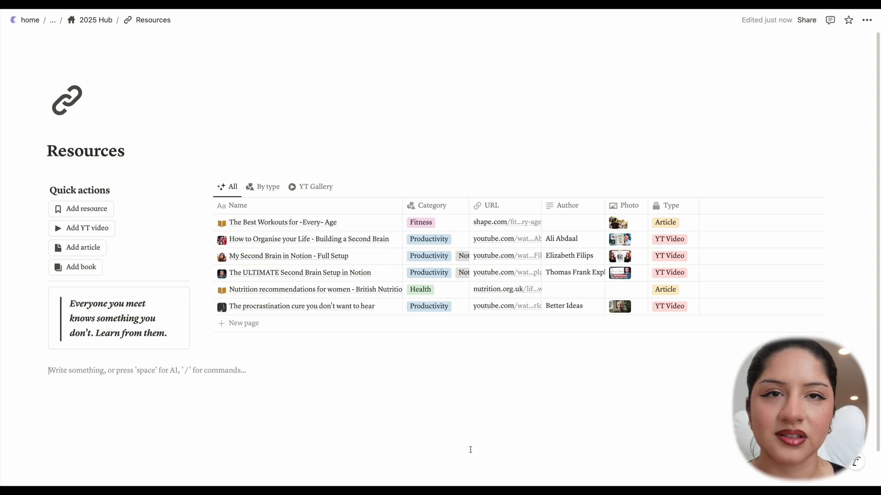
left_click(204, 206)
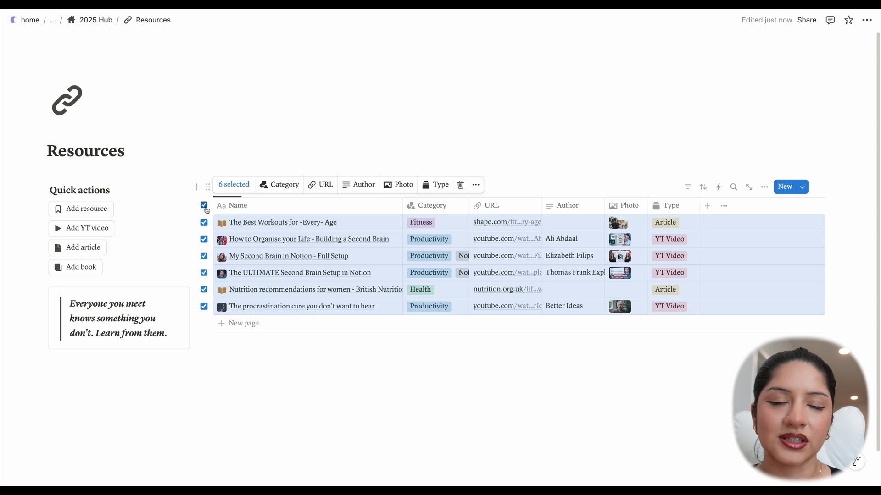
left_click(204, 207)
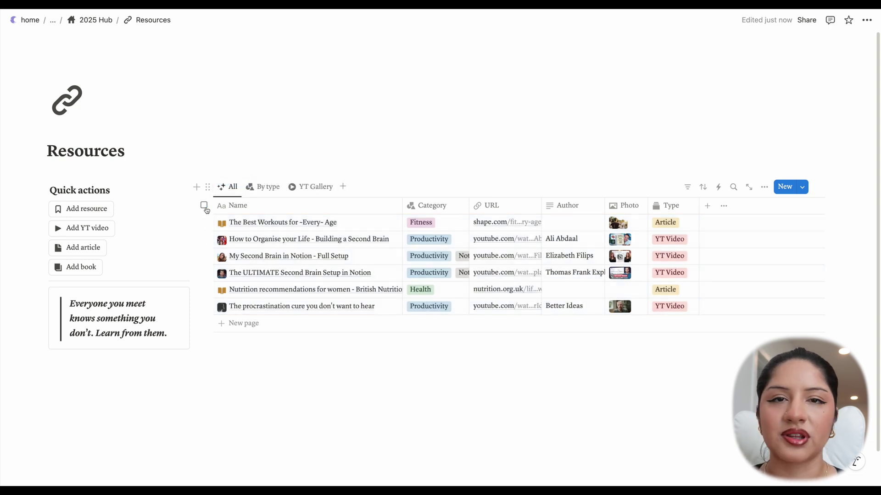
Check the second resource's Category options, then switch to the By type board view
left_click(427, 234)
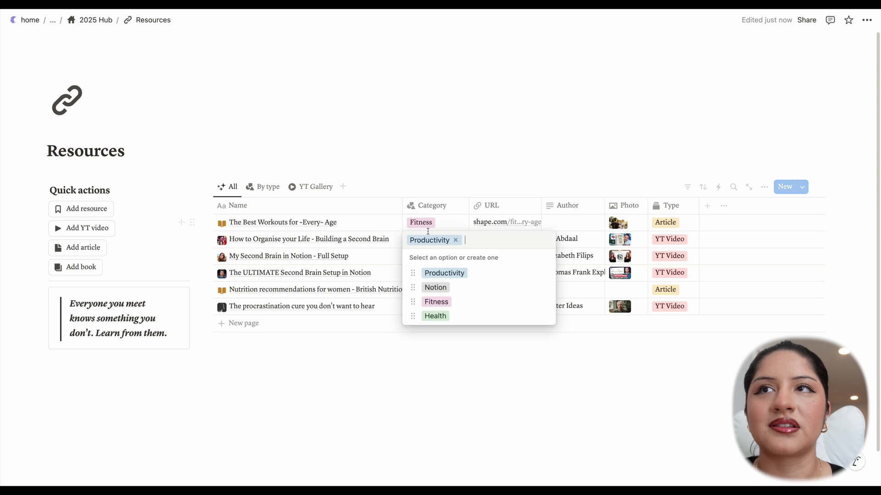
key("Escape")
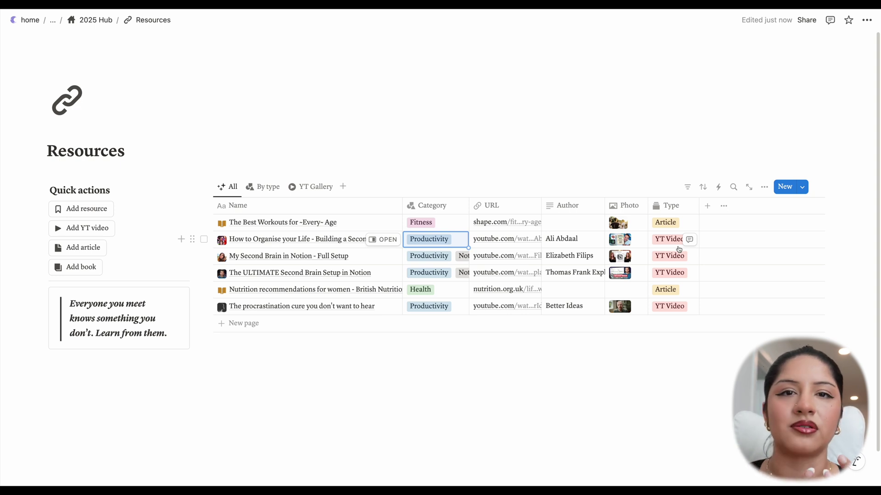
left_click(268, 187)
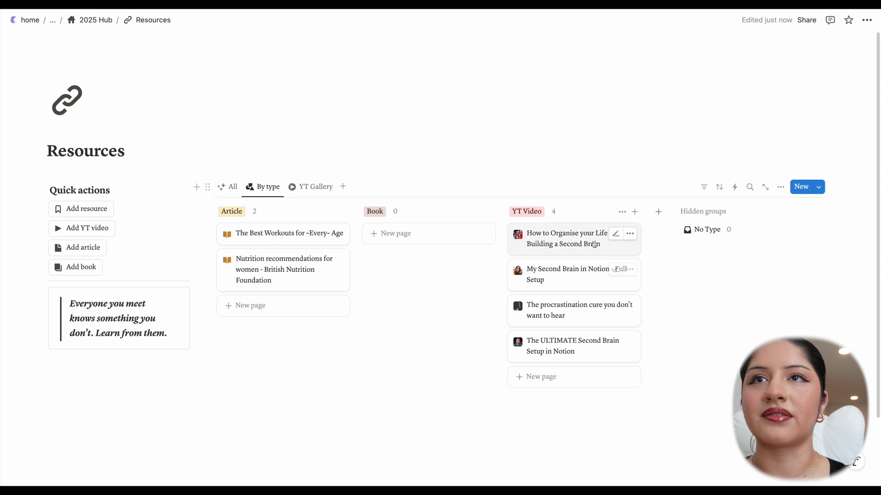
left_click(330, 194)
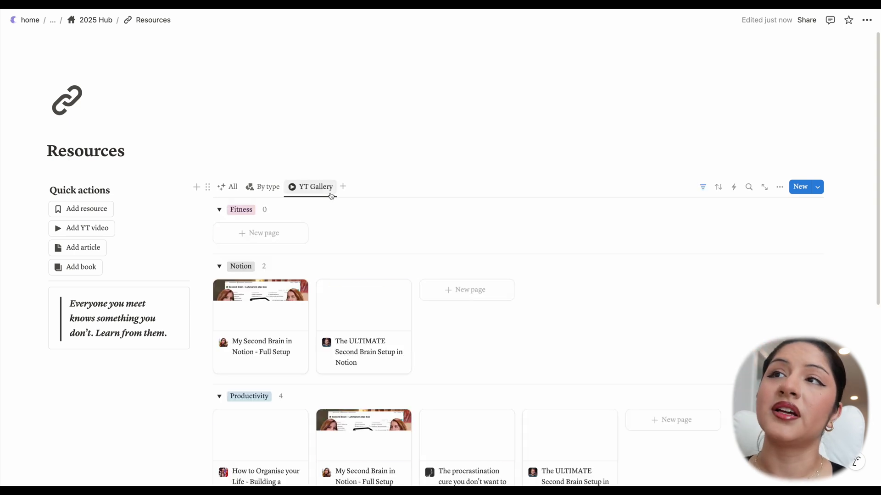
left_click(703, 188)
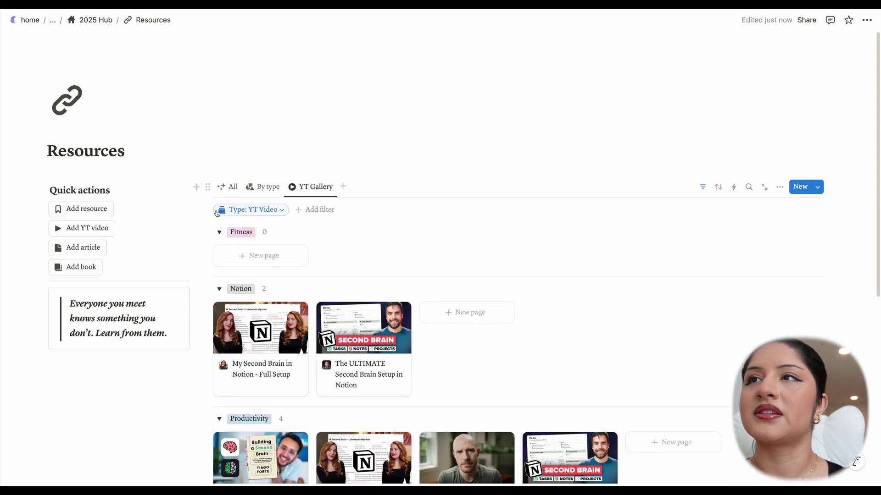
scroll(678, 187, "down", 5)
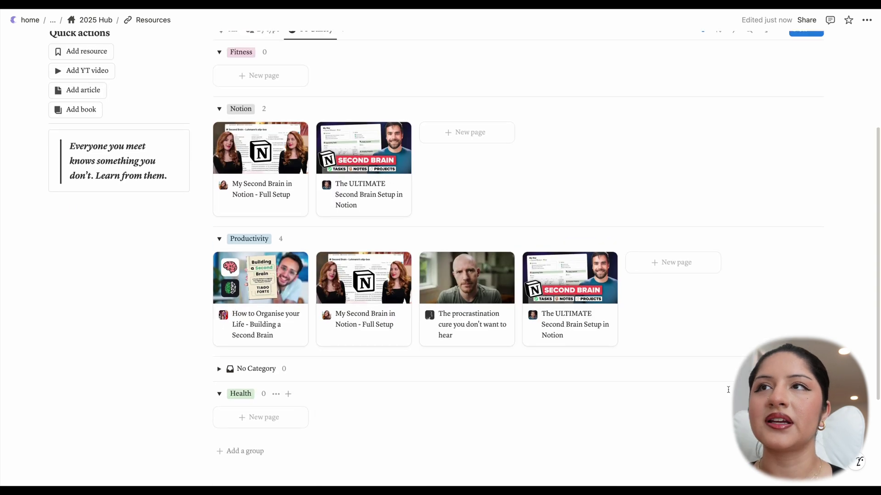
scroll(350, 129, "up", 2)
left_click(233, 62)
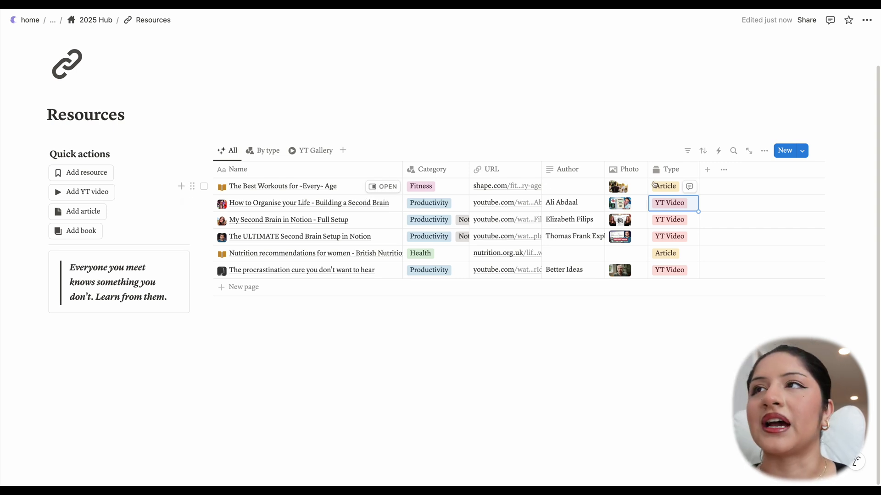
Return to the 2025 Hub dashboard, where Gratitude and Photo are ticked for today
left_click(100, 178)
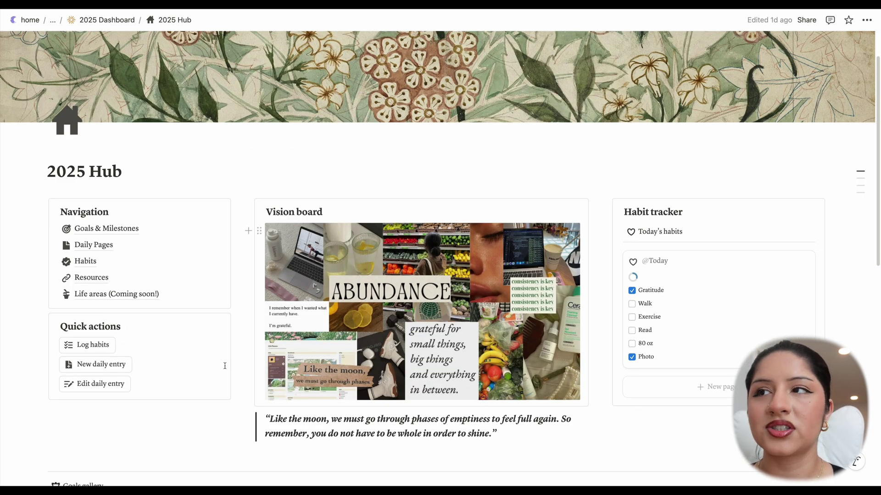
Peek at Today's habits and the New daily entry button setup, then open Daily Pages
left_click(111, 344)
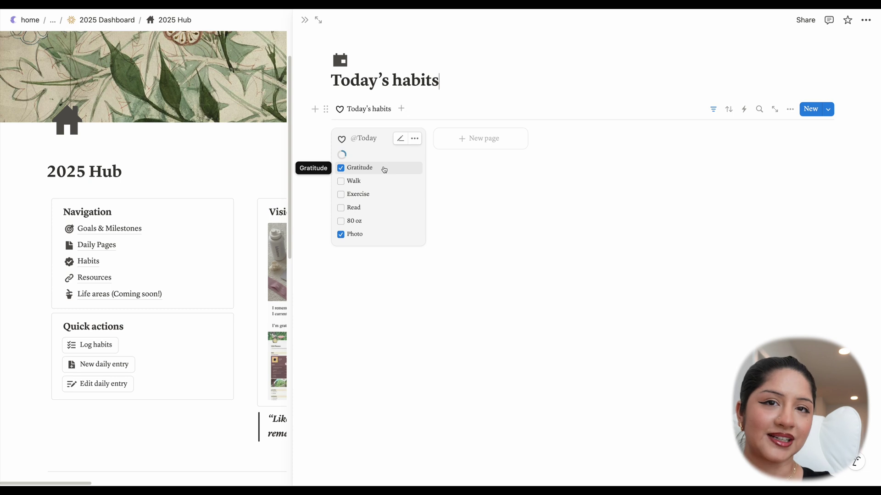
key("Escape")
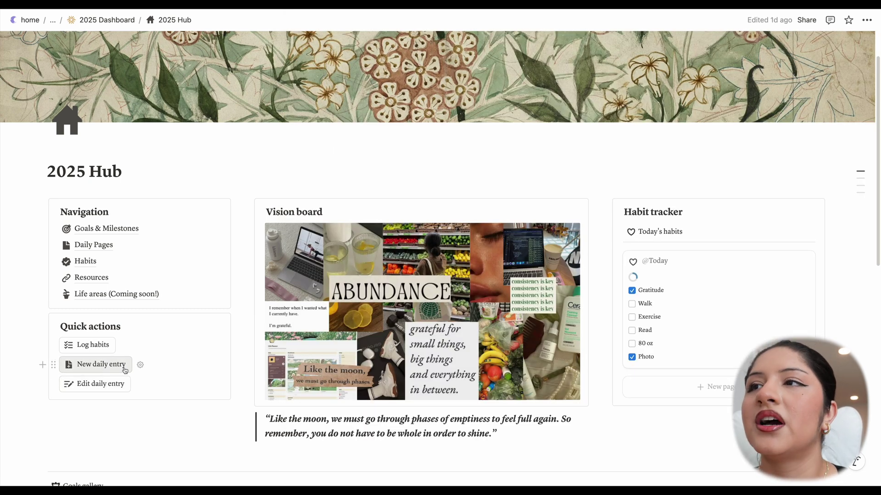
left_click(136, 367)
scroll(129, 352, "down", 5)
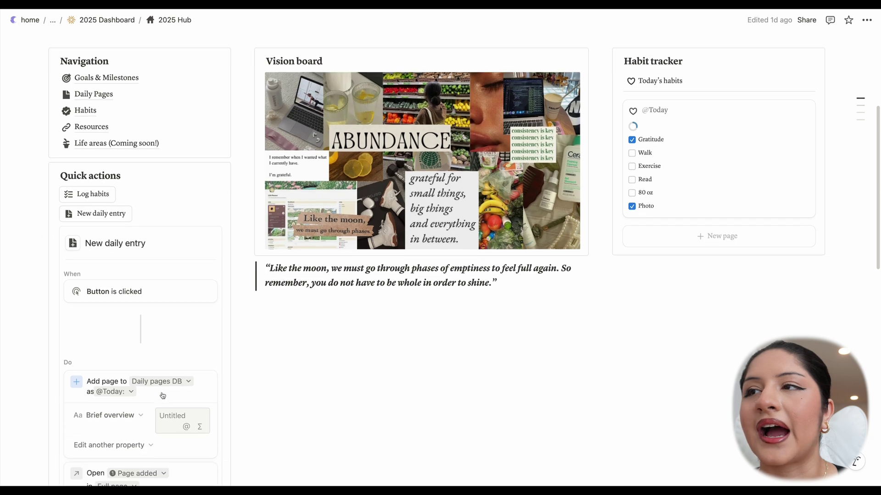
key("Escape")
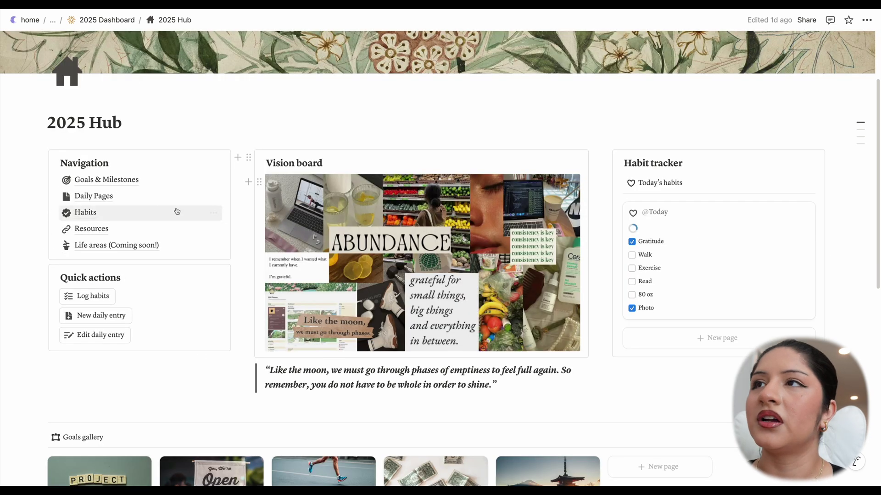
left_click(131, 197)
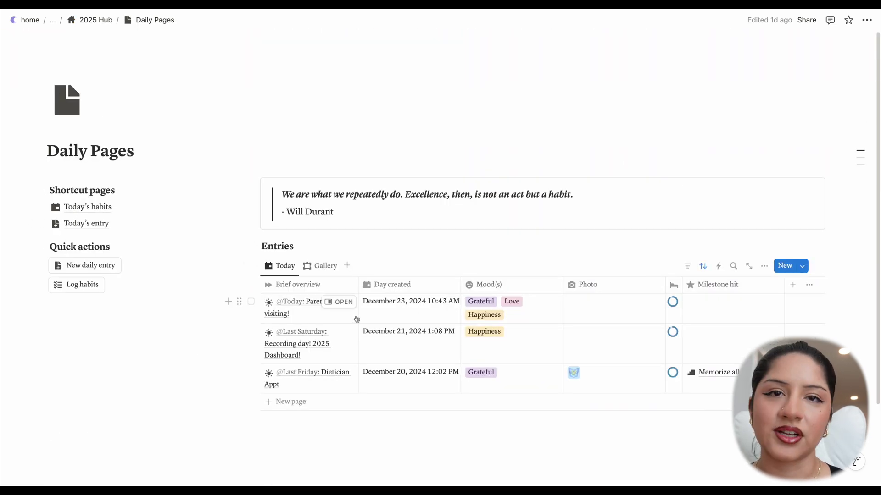
Back on 2025 Hub, open today's entry and preview the Parents visiting! journal page
left_click(94, 20)
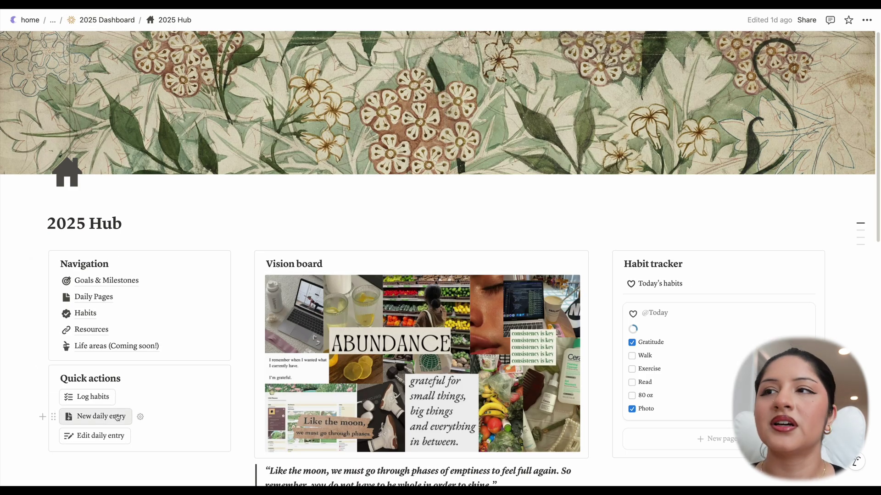
left_click(100, 436)
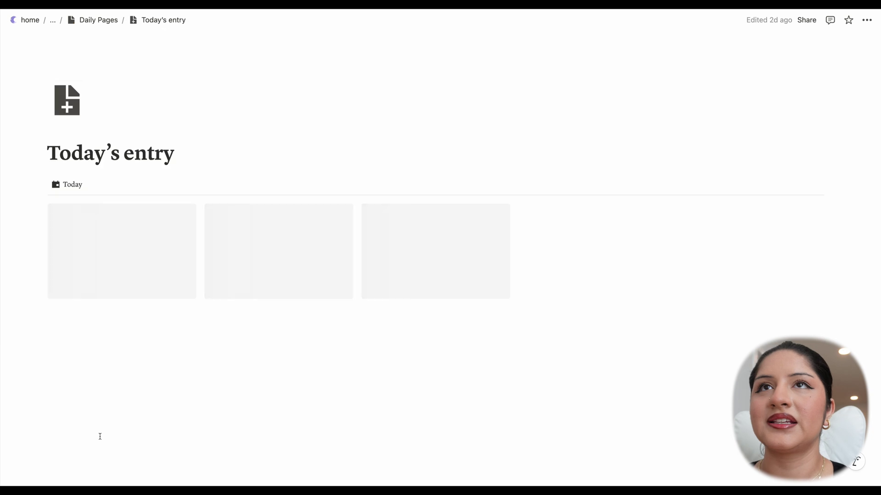
left_click(147, 277)
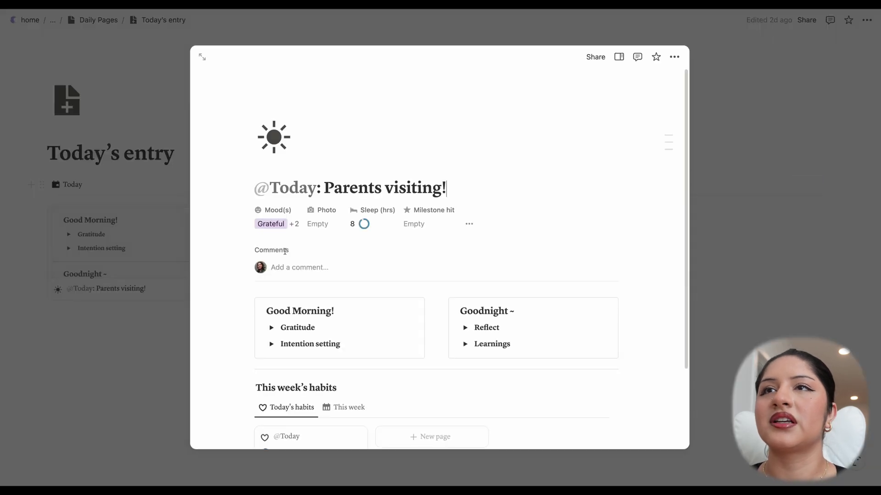
scroll(497, 275, "down", 5)
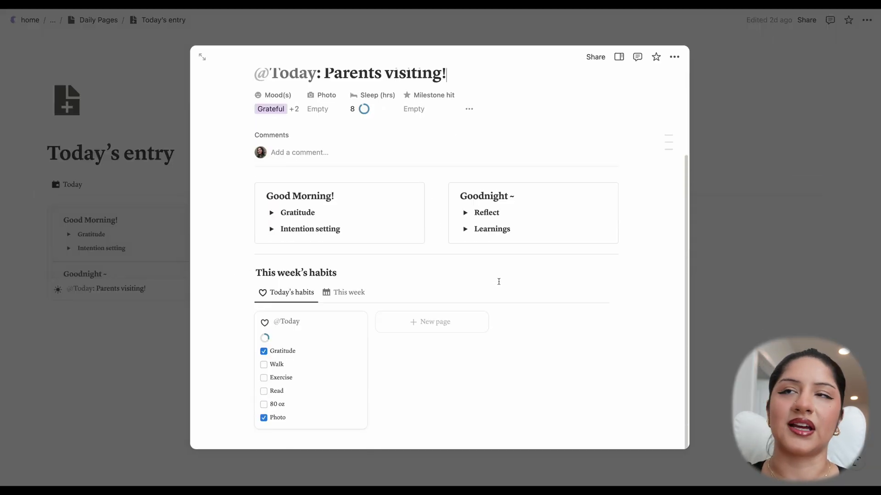
scroll(472, 243, "down", 1)
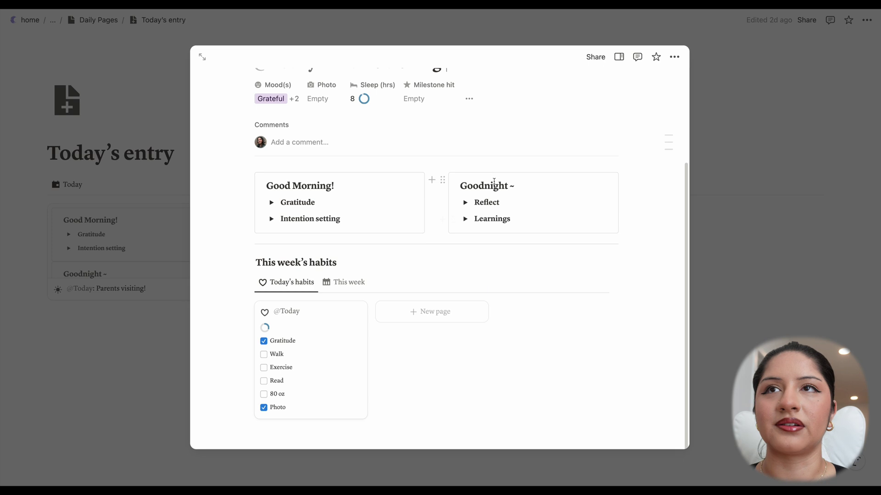
Expand and collapse the Goodnight Reflect section, close the preview, and return to 2025 Hub
left_click(464, 202)
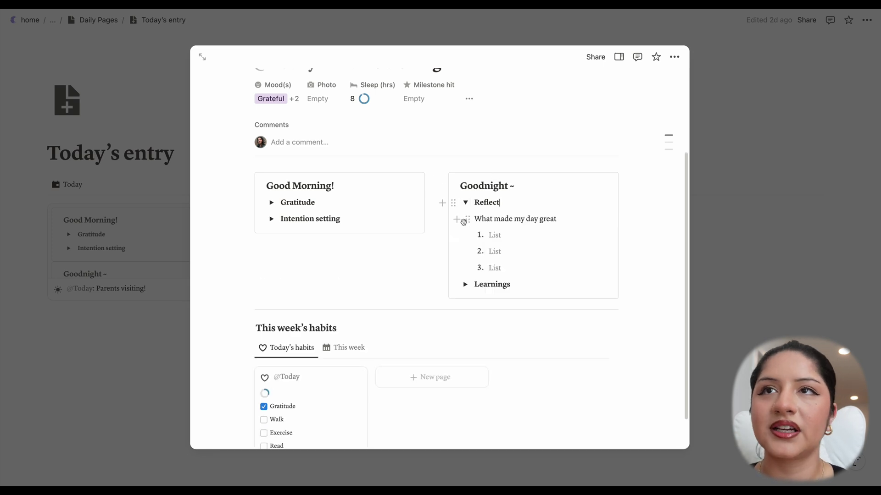
left_click(464, 202)
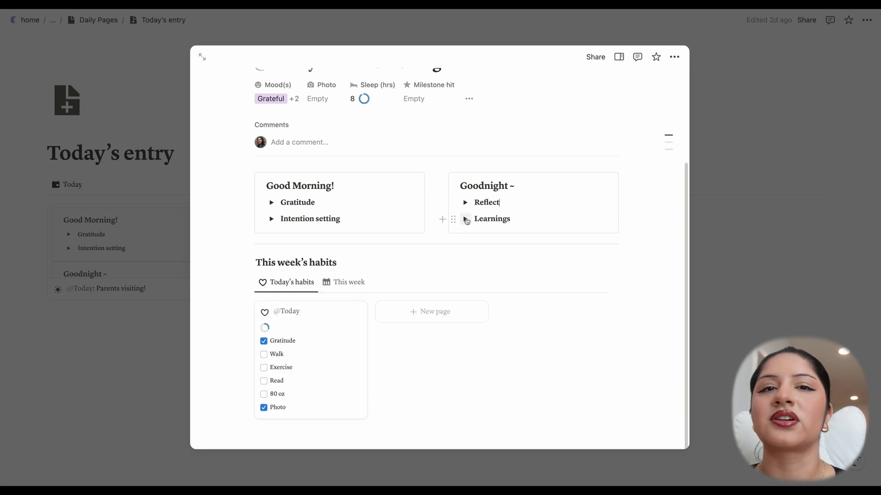
left_click(90, 236)
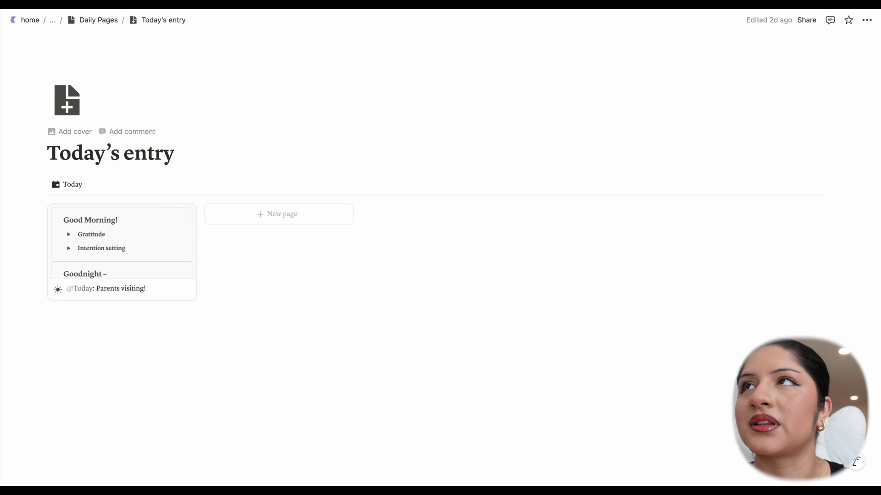
left_click(97, 20)
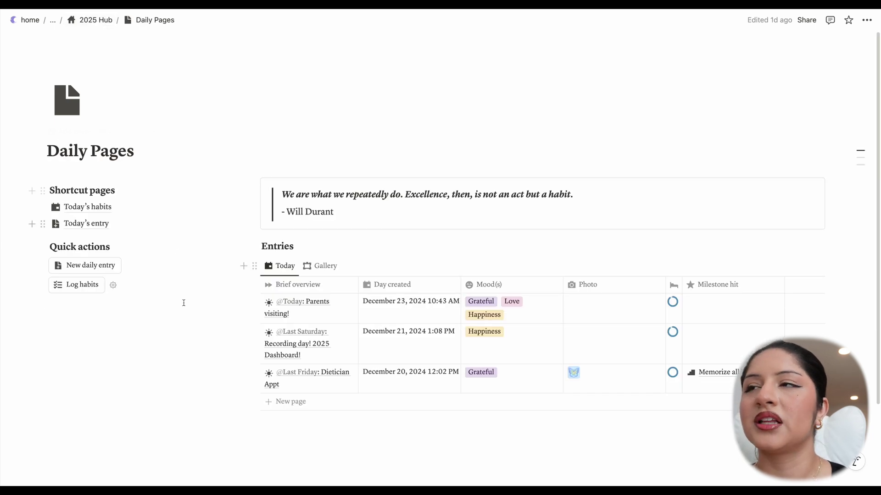
left_click(92, 19)
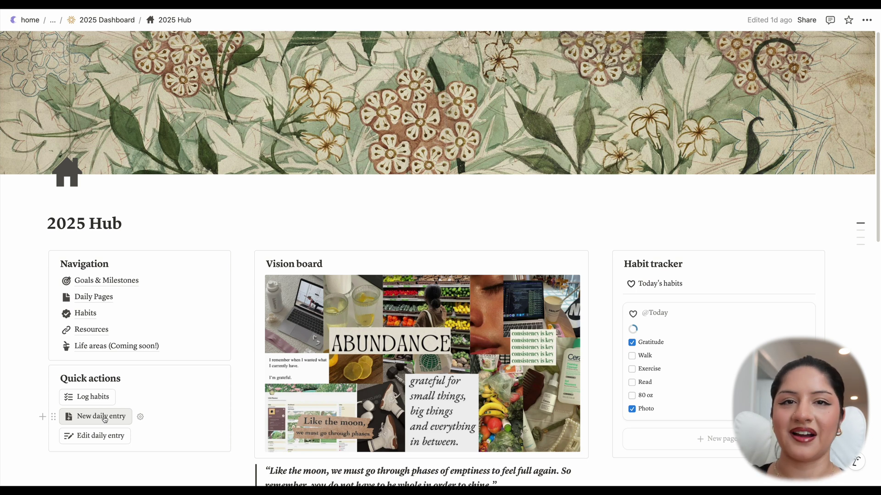
left_click(105, 418)
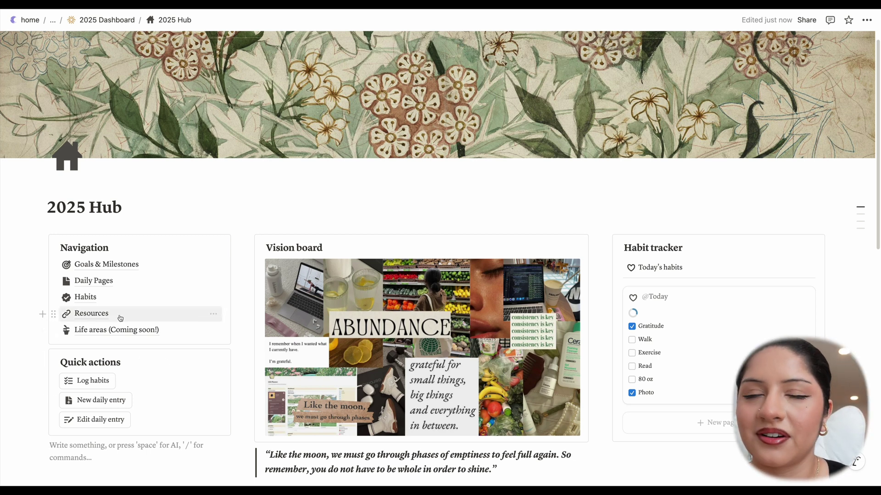
mouse_move(117, 331)
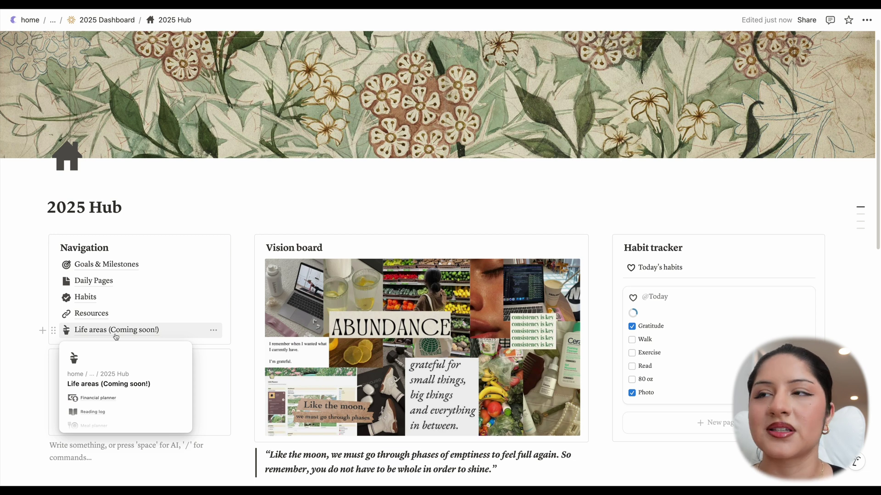
left_click(116, 335)
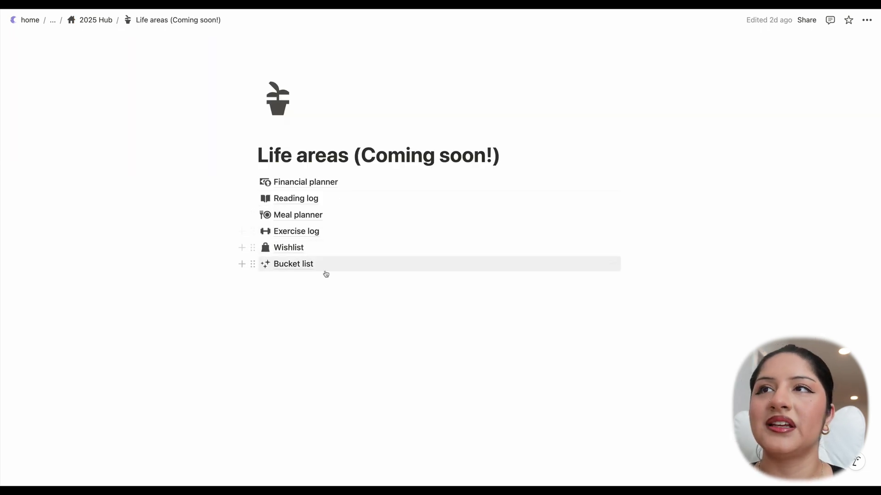
left_click(323, 299)
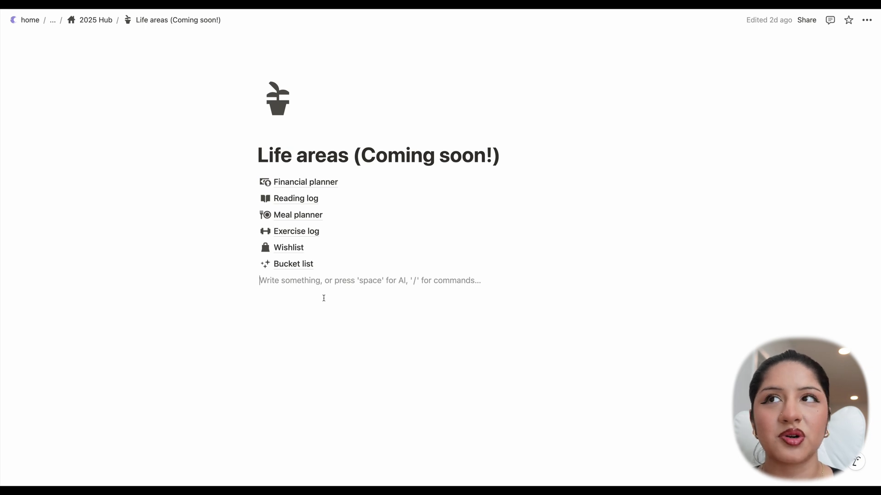
mouse_move(421, 186)
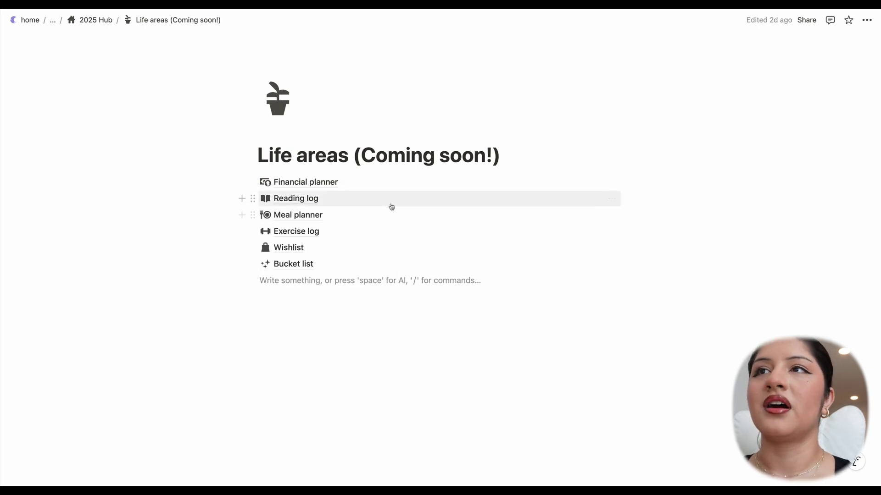
mouse_move(389, 220)
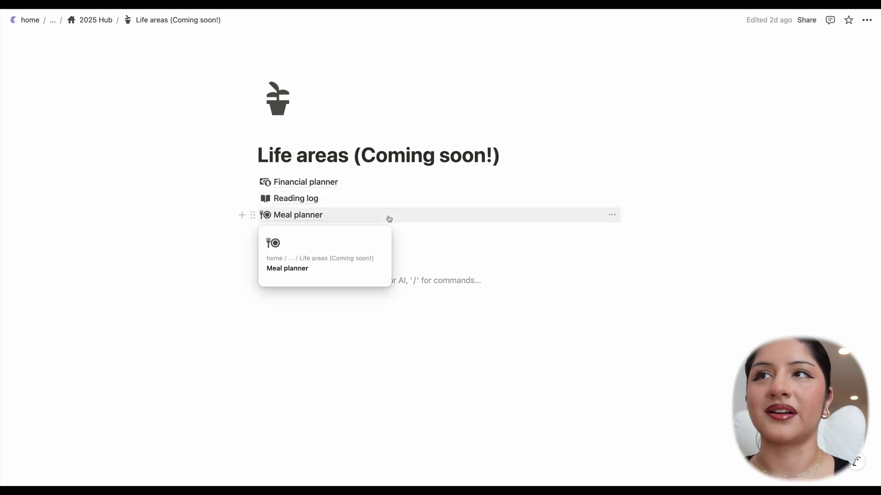
mouse_move(373, 232)
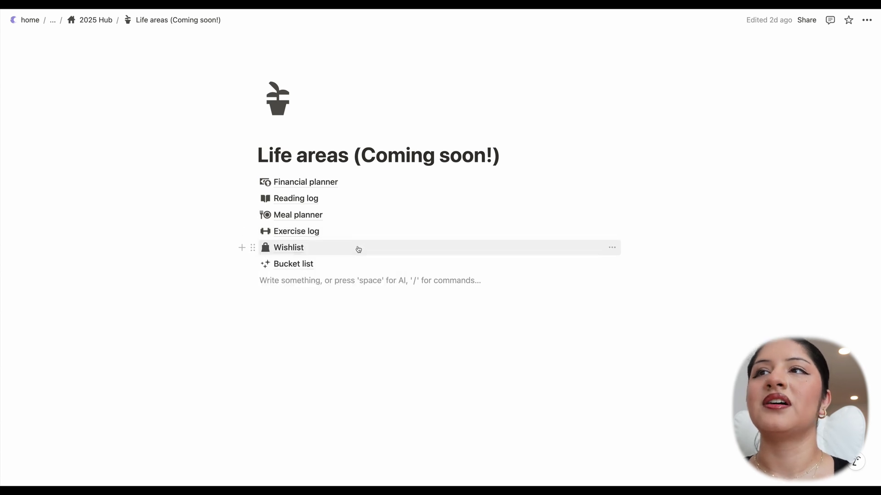
mouse_move(349, 264)
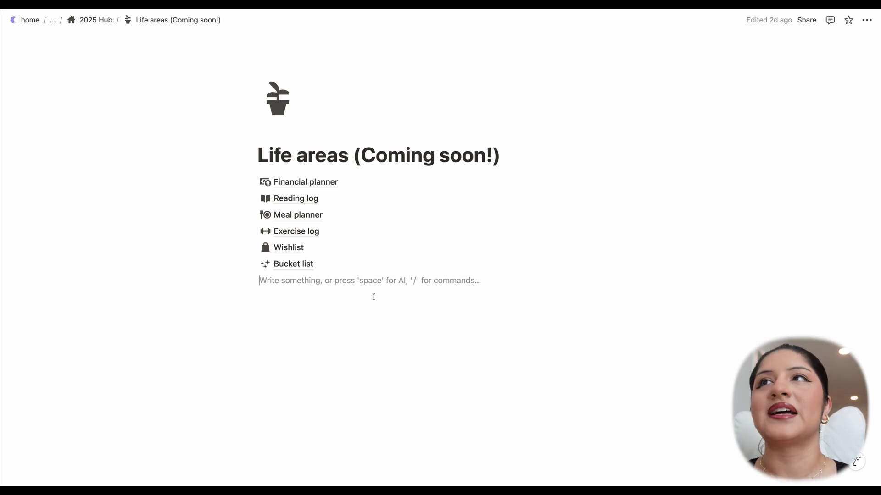
left_click(104, 25)
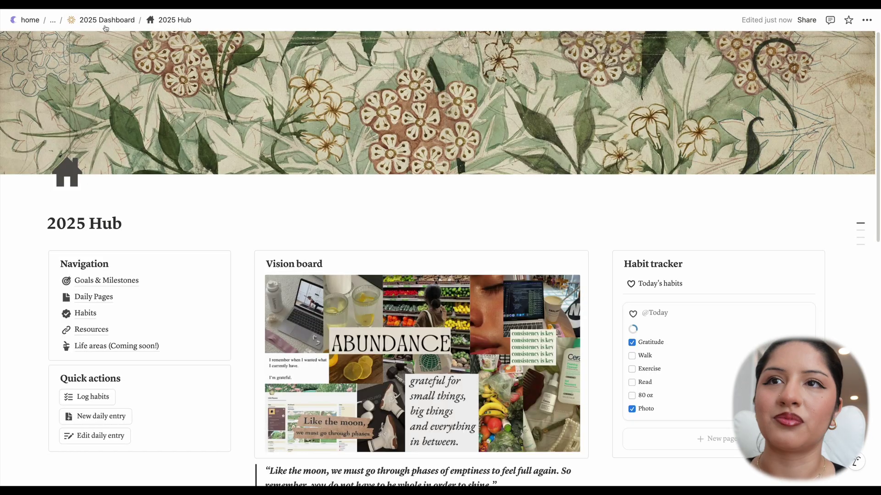